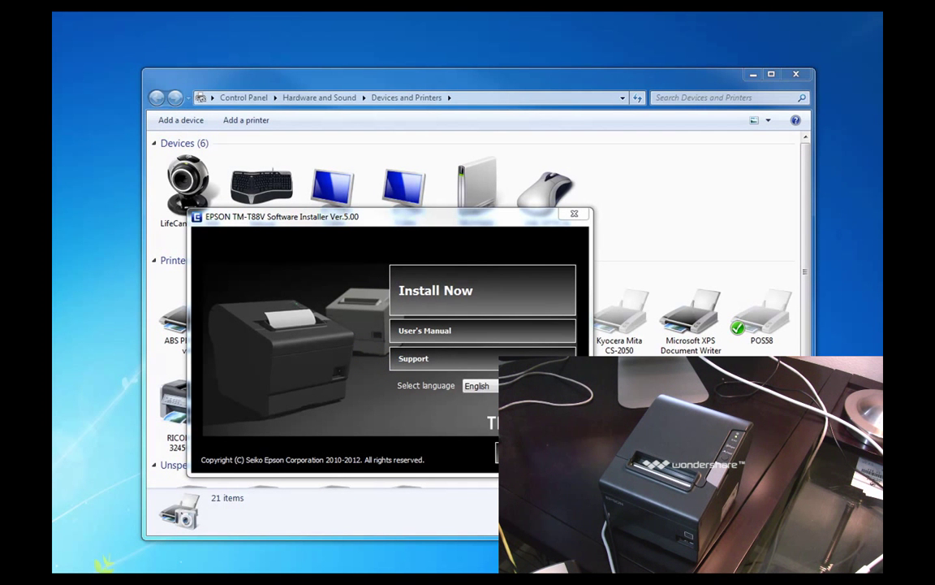
- Start the TM-T88V installation, accept the licence and keep Alphanumeric as the printer language
click(492, 294)
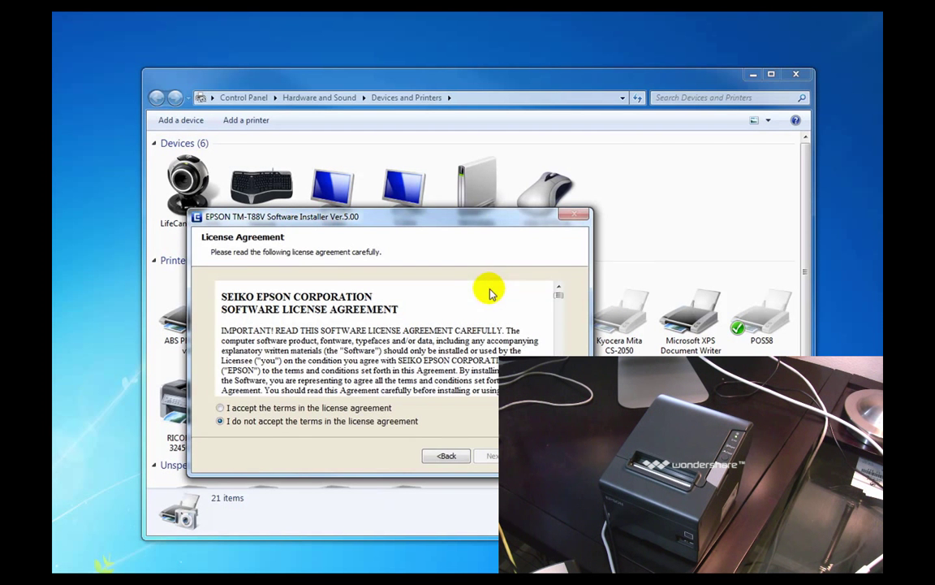
click(248, 407)
click(490, 455)
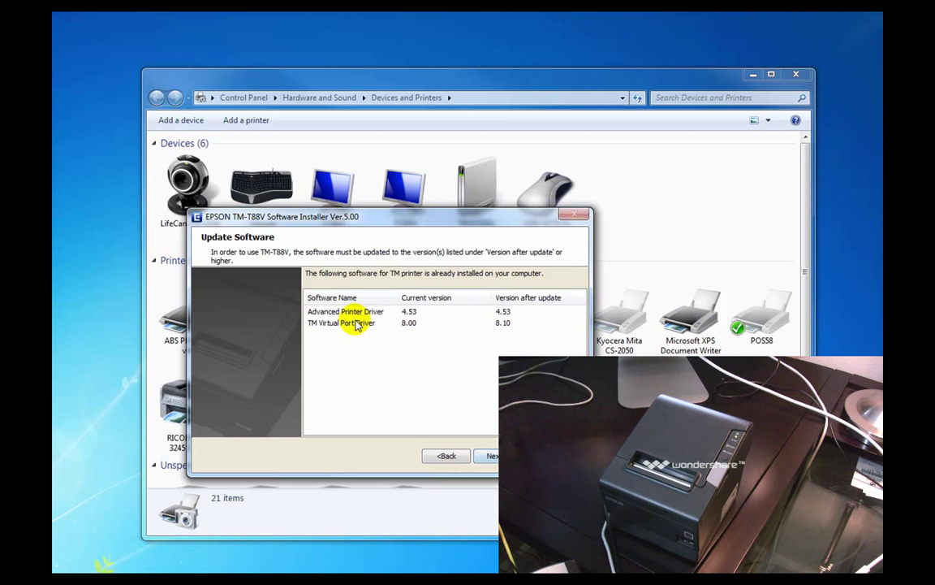
click(492, 455)
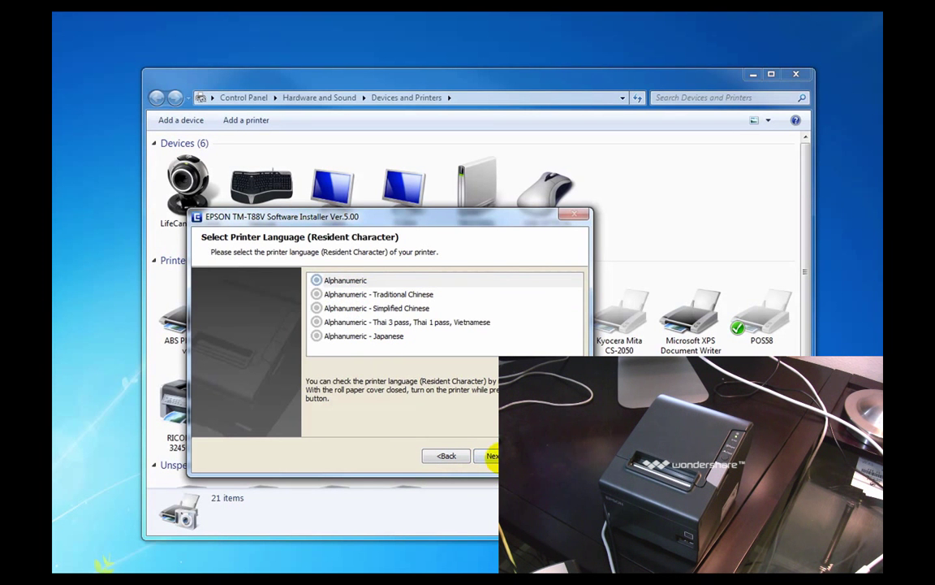
click(492, 456)
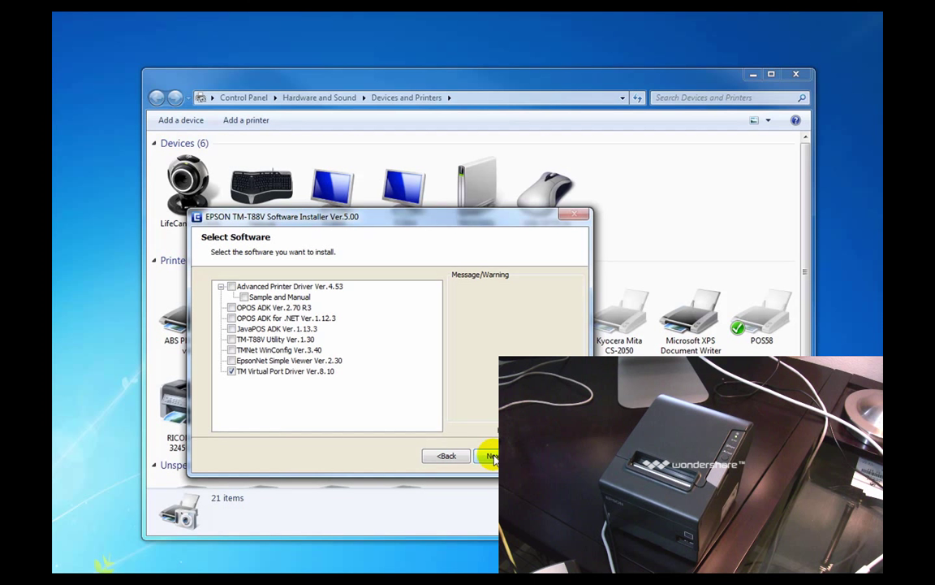
- Exclude TM Virtual Port Driver and include TM-T88V Utility, TMNet WinConfig and EpsonNet Simple Viewer
click(232, 372)
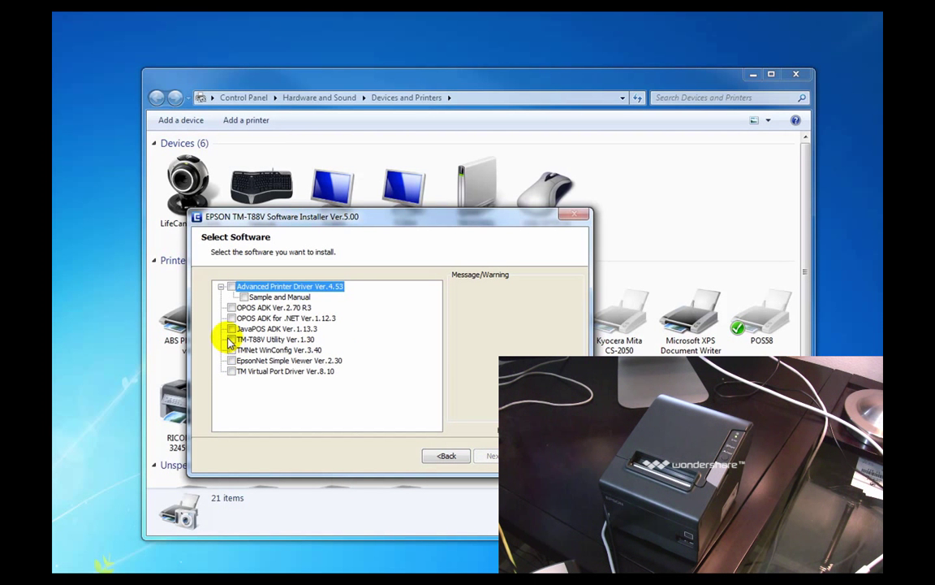
click(231, 339)
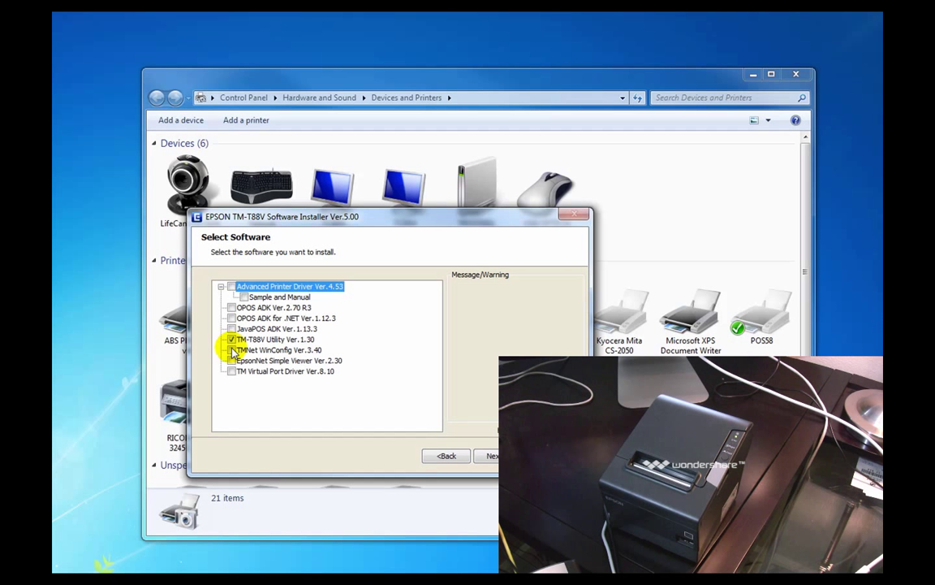
click(232, 350)
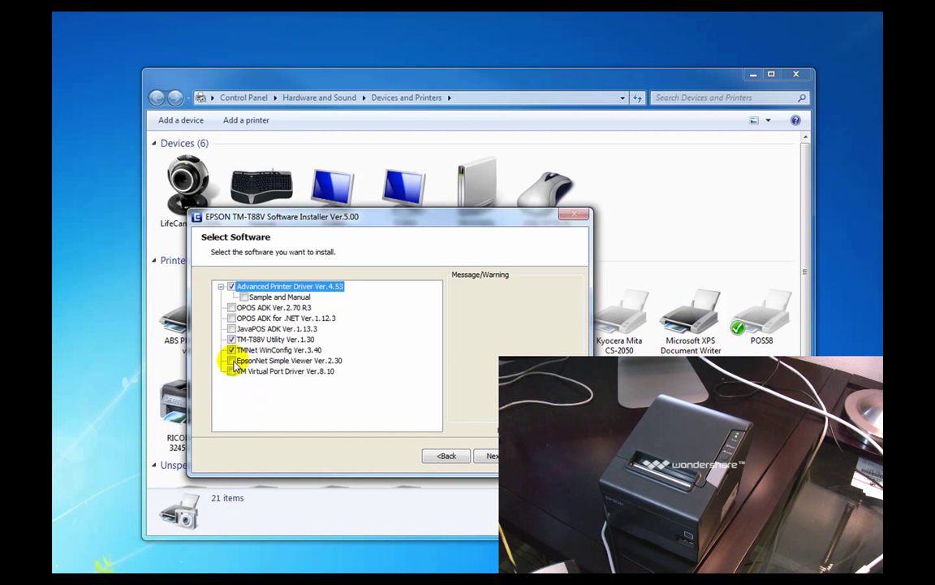
click(232, 360)
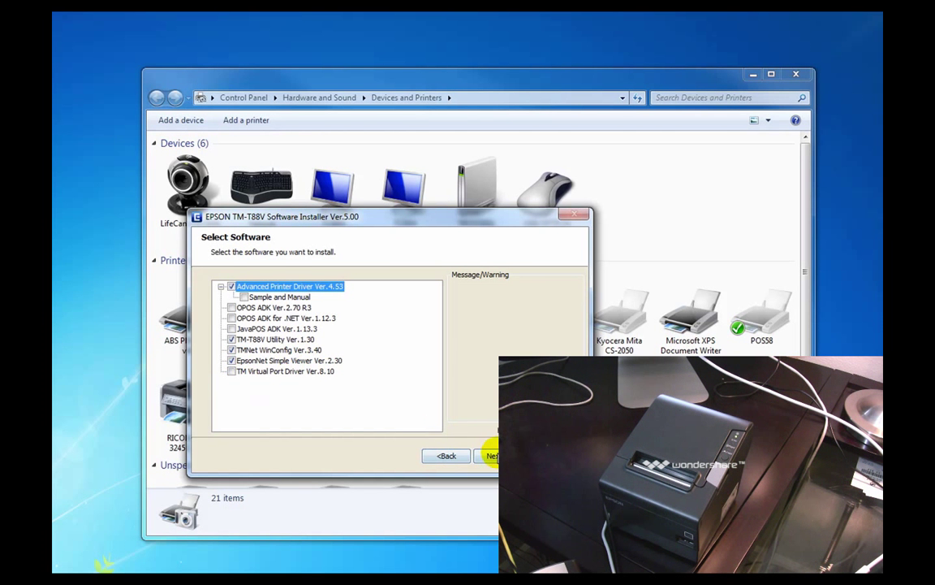
click(490, 456)
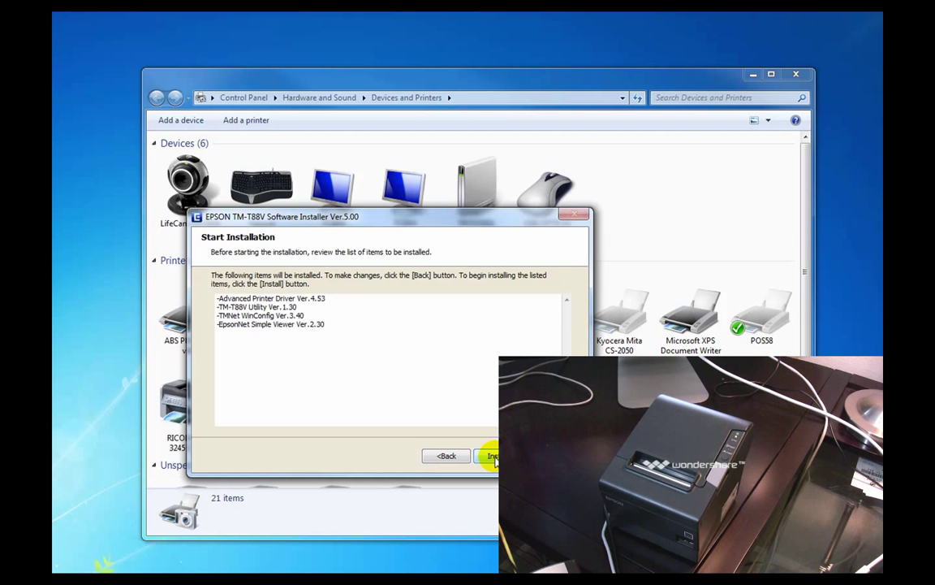
- Begin a custom driver setup and delete the already installed TM-T88V Receipt printer
click(491, 456)
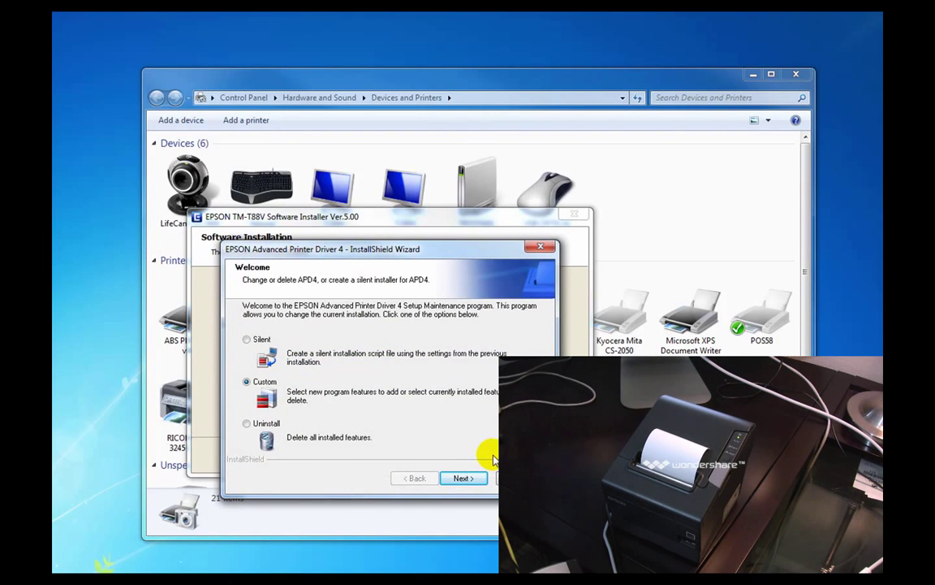
click(460, 479)
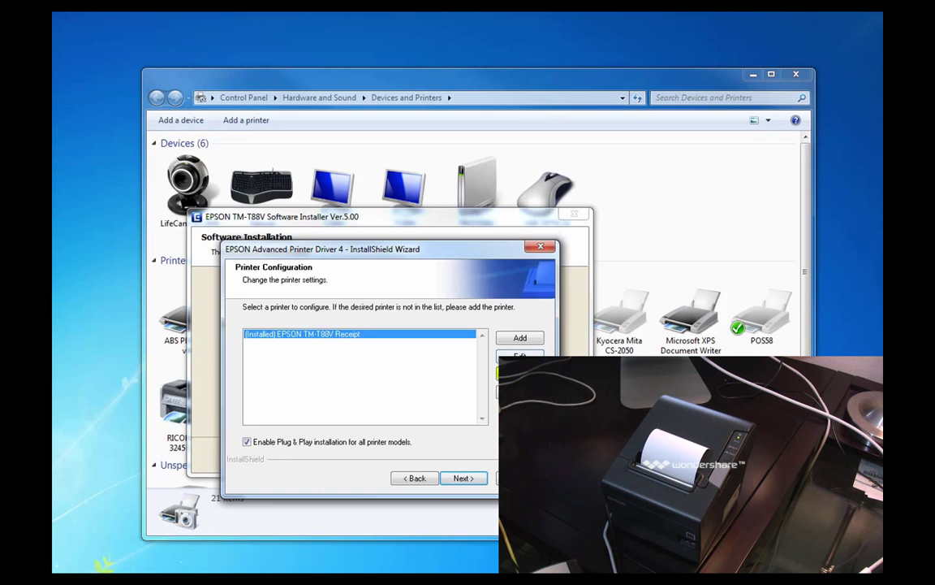
click(520, 373)
click(444, 396)
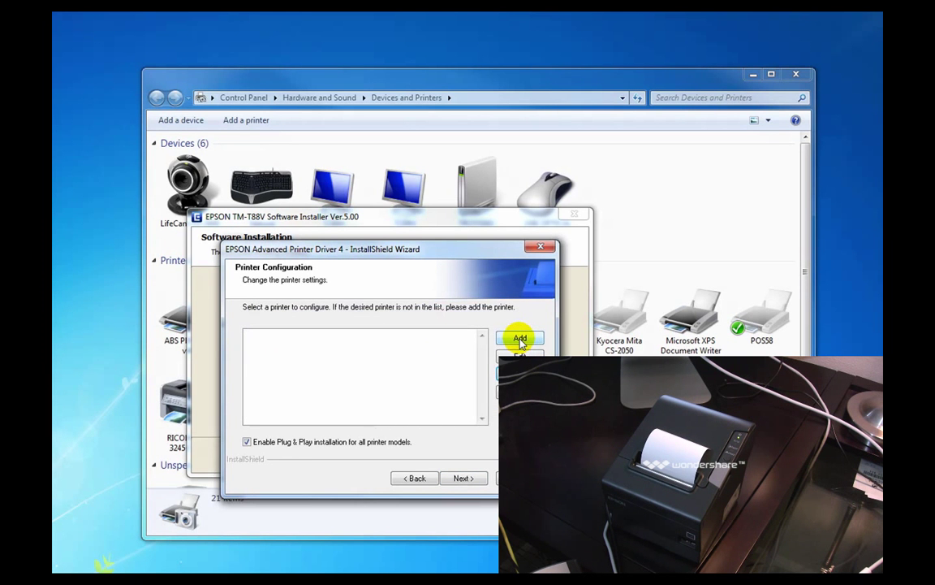
- Add a new printer with the TM-T88V Receipt - English driver on a USB port
click(520, 339)
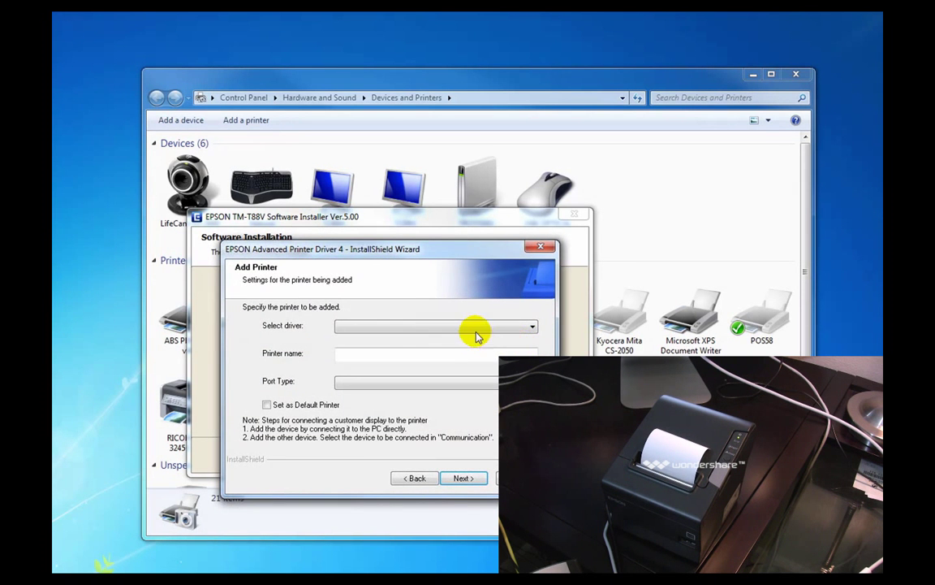
click(473, 326)
scroll(511, 376, down, 6)
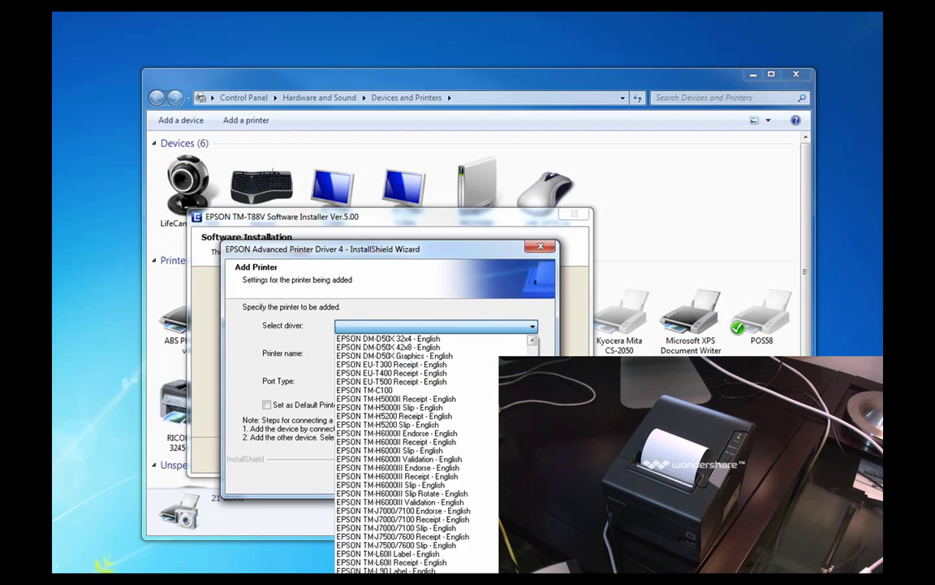
scroll(487, 455, down, 2)
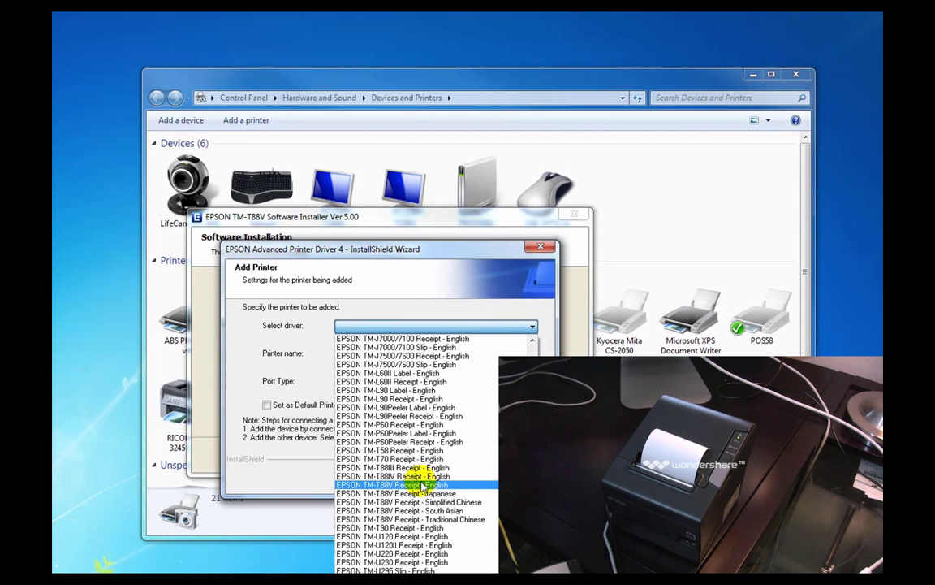
click(414, 485)
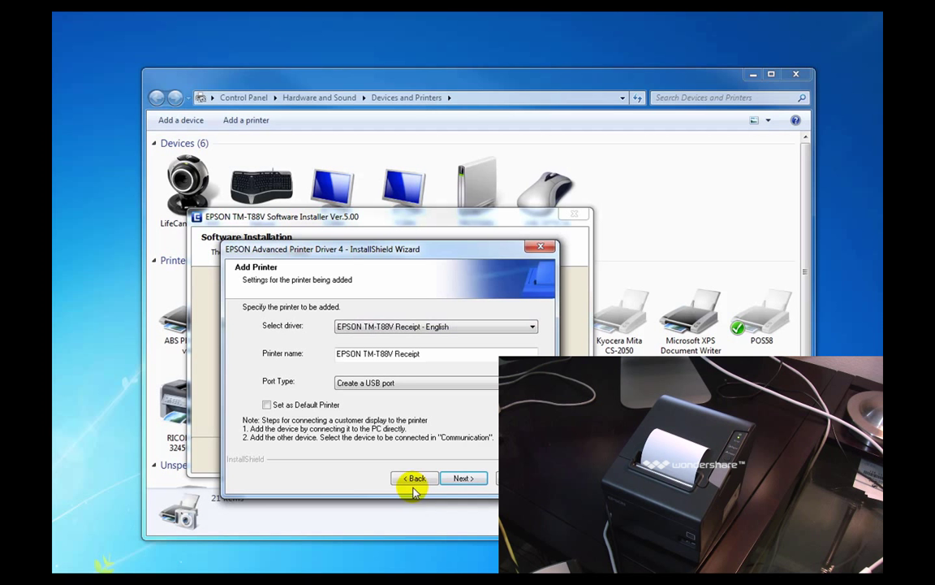
click(373, 386)
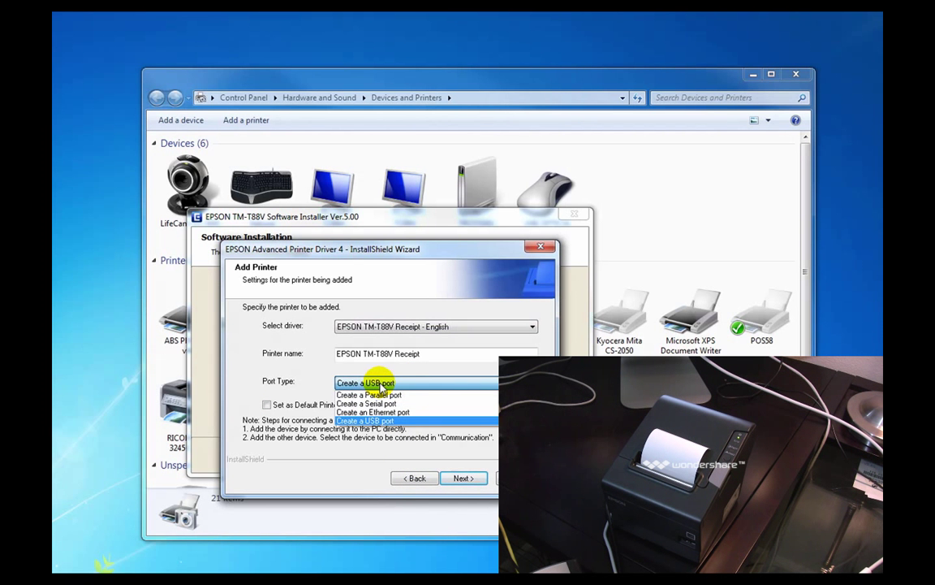
click(382, 386)
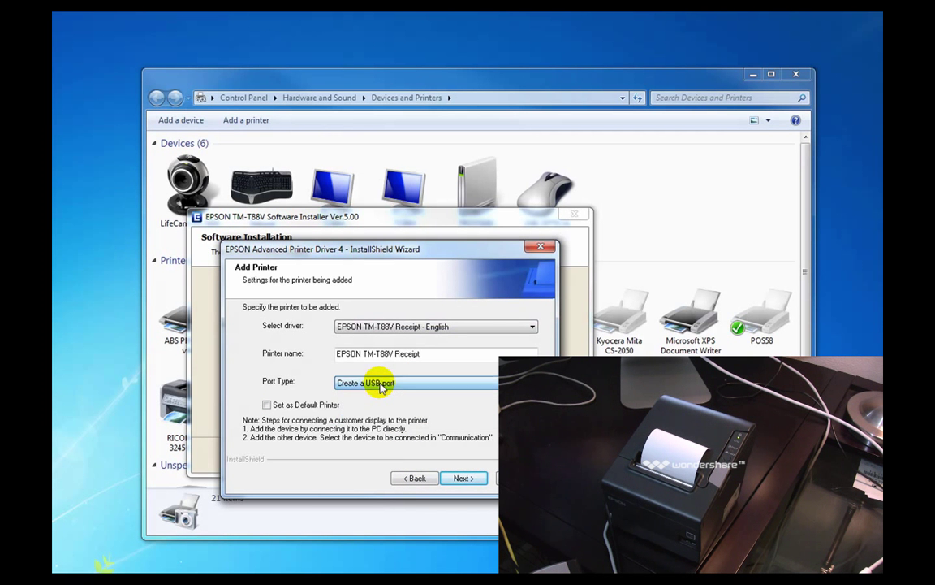
- Accept the printer configuration and default features, install the driver files, keeping EPSON TM-T88V Receipt as test printer
click(463, 477)
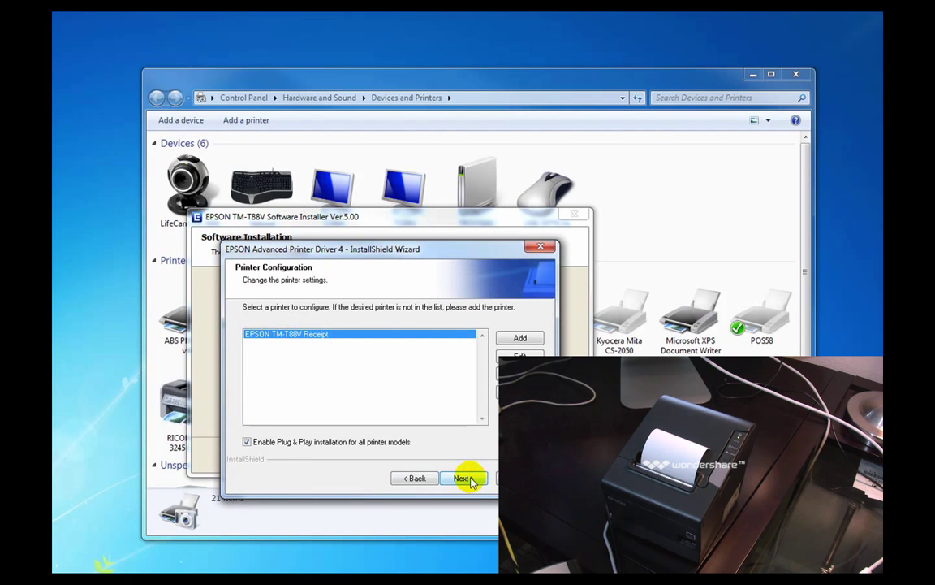
click(465, 479)
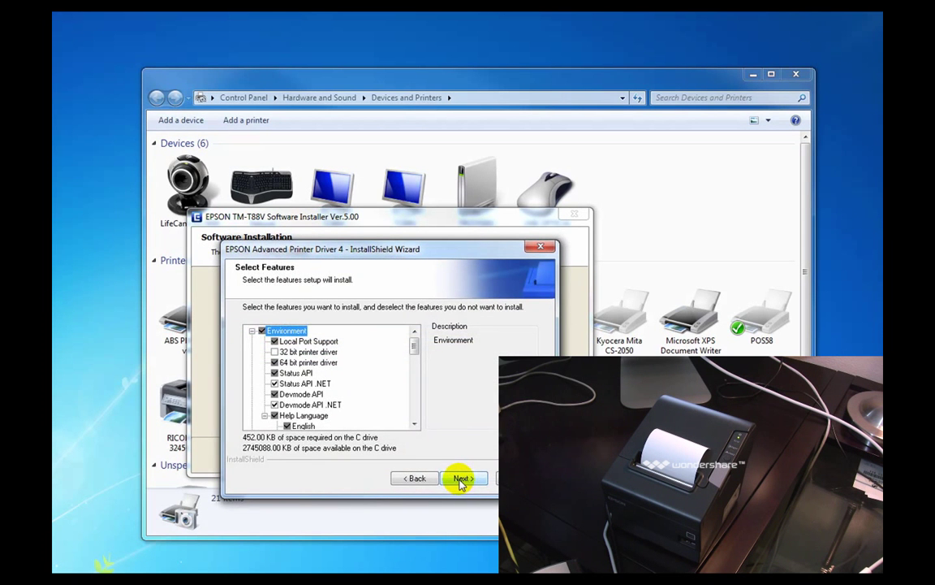
click(463, 479)
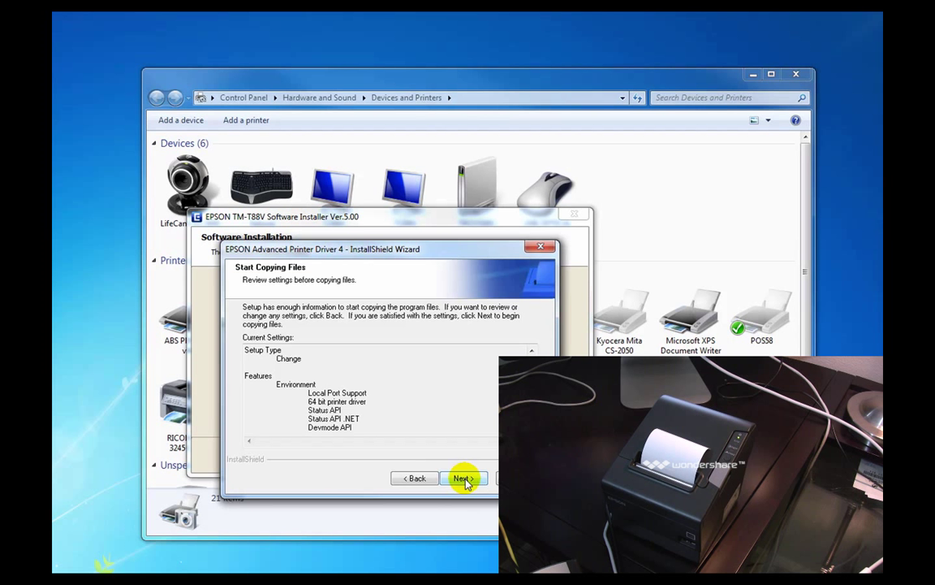
click(464, 479)
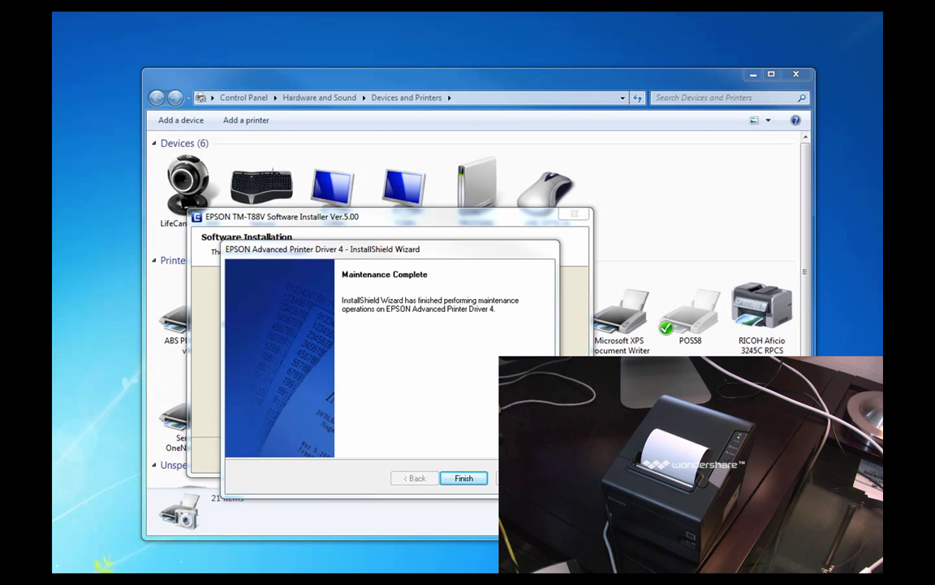
click(465, 479)
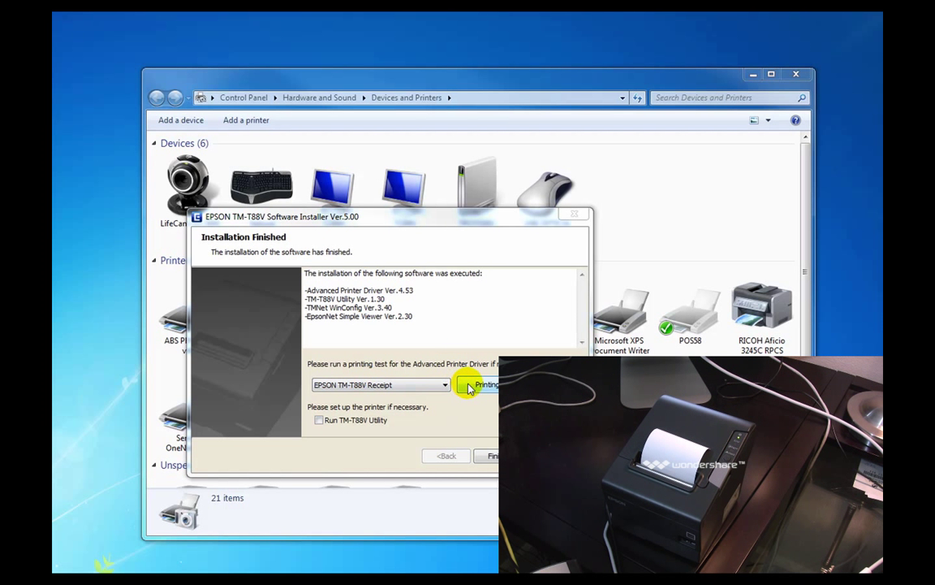
click(439, 385)
click(381, 396)
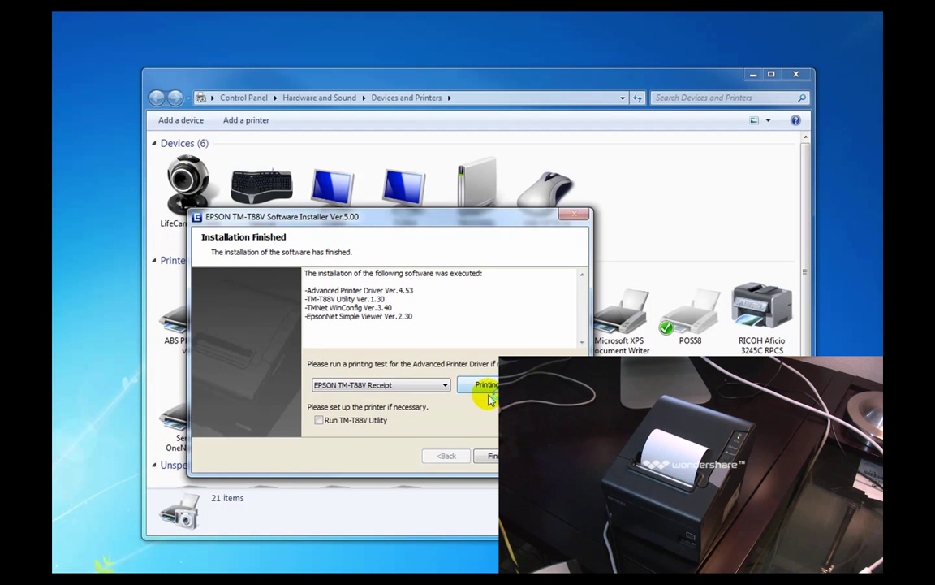
- Finish the installer launching TM-T88V Utility, and delete both existing printer ports
click(319, 421)
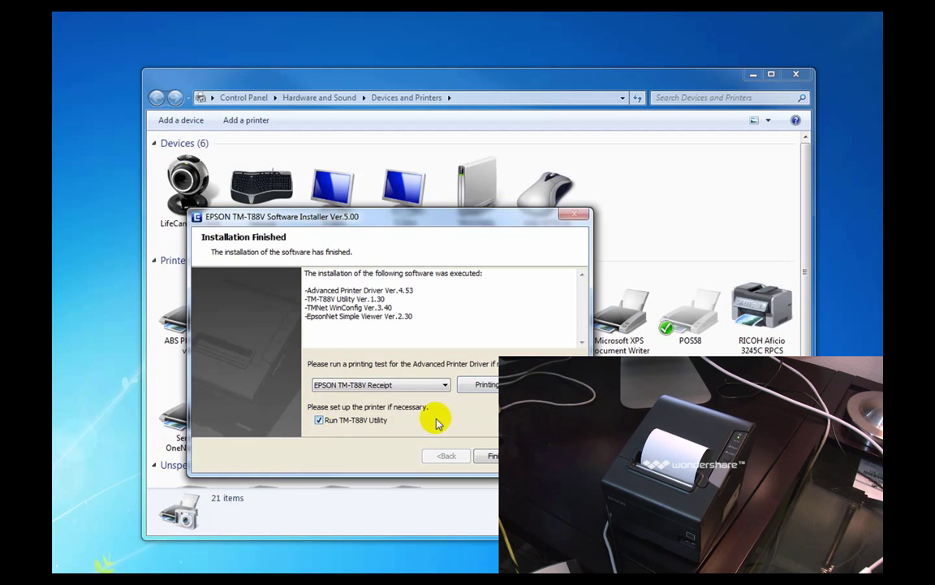
click(490, 458)
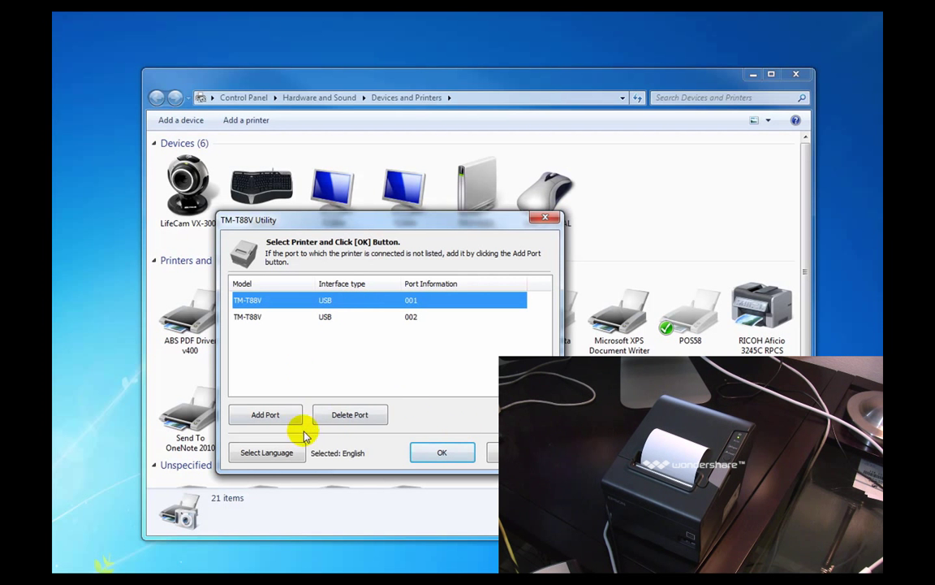
click(341, 416)
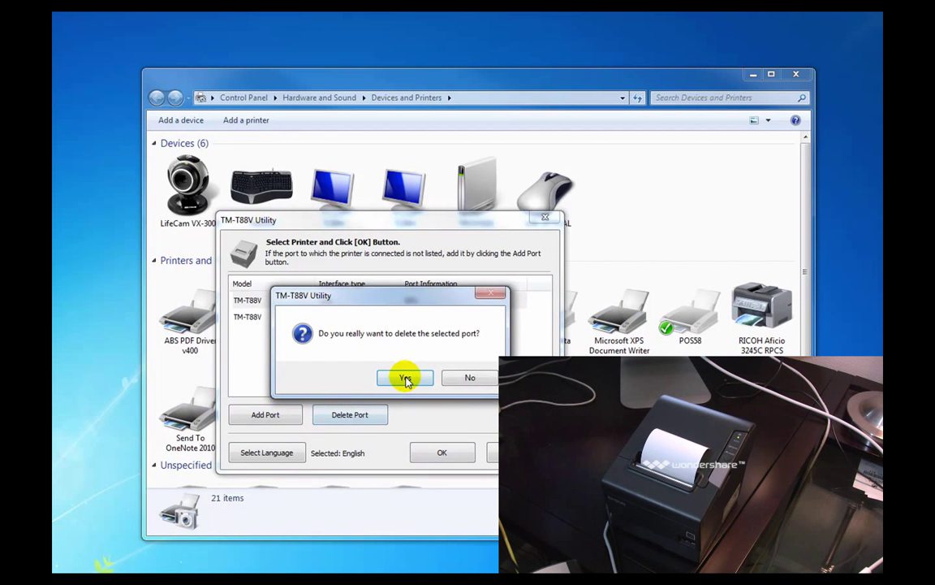
click(402, 374)
click(335, 420)
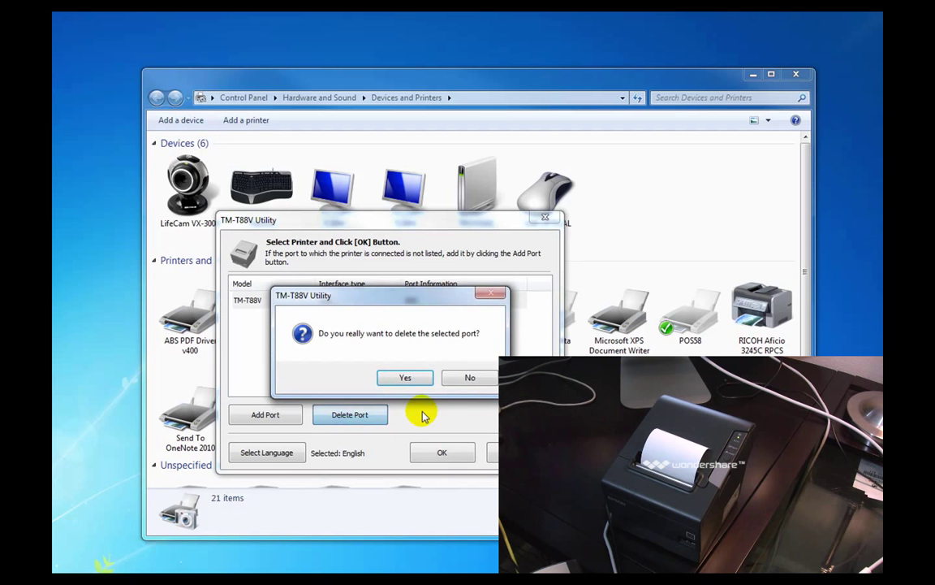
click(410, 377)
- Add port USB-001 after a successful communication test with the printer
click(278, 416)
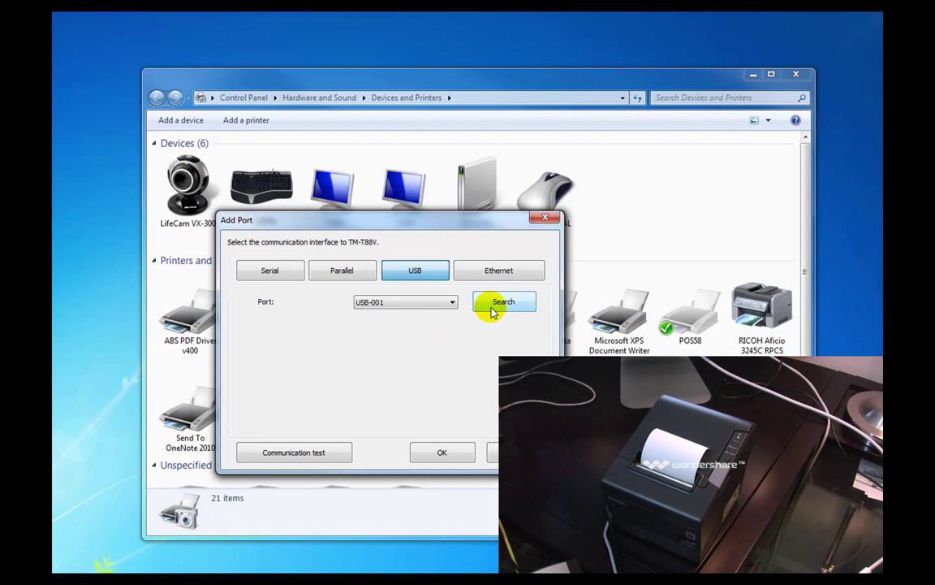
click(284, 457)
click(466, 377)
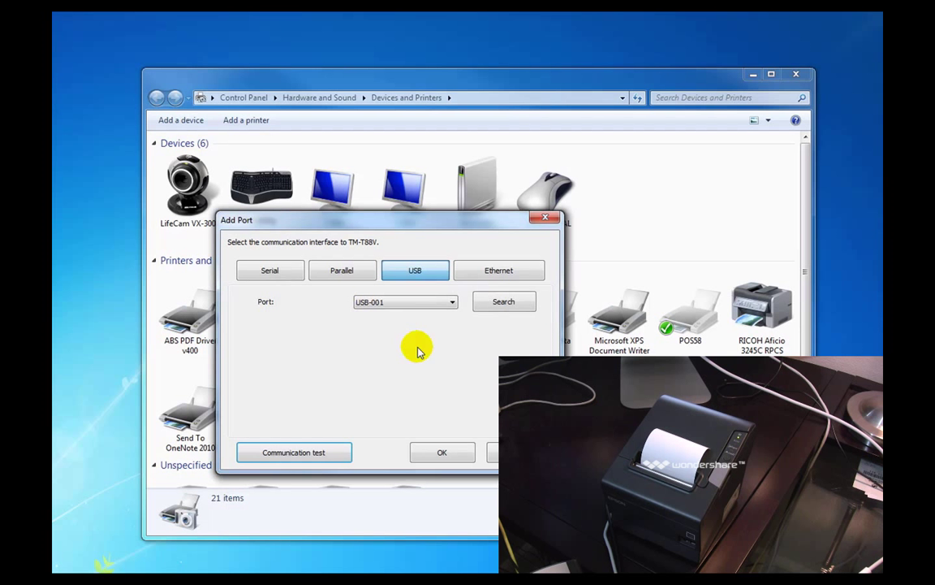
click(401, 303)
click(398, 305)
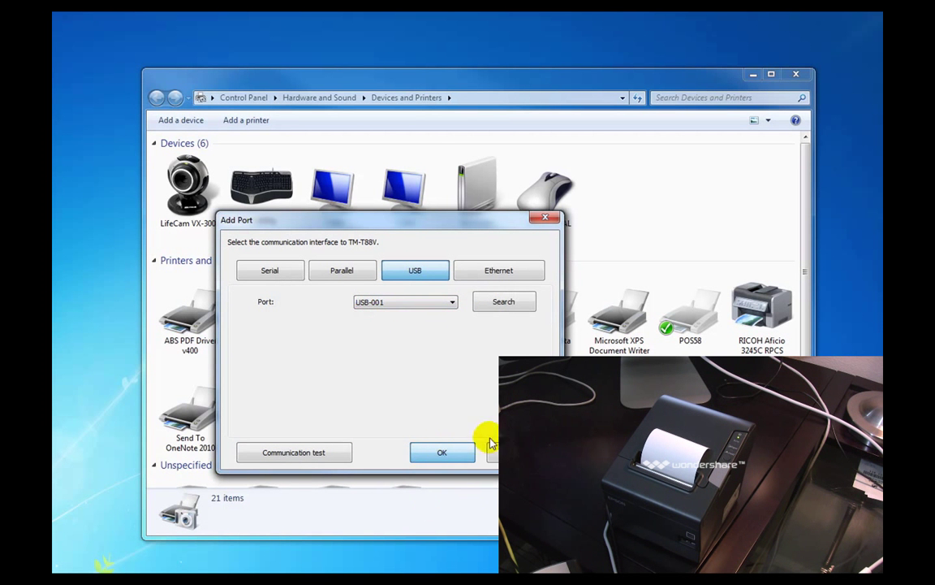
click(445, 453)
- Confirm the USB-001 printer, run Operation Check test printing, acknowledge the printout message, and close the utility
click(439, 451)
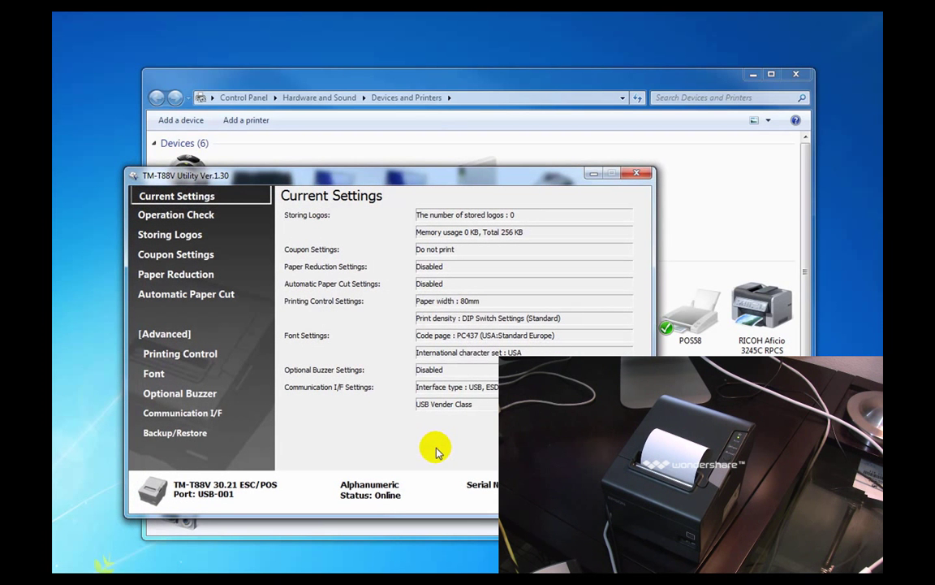
click(208, 217)
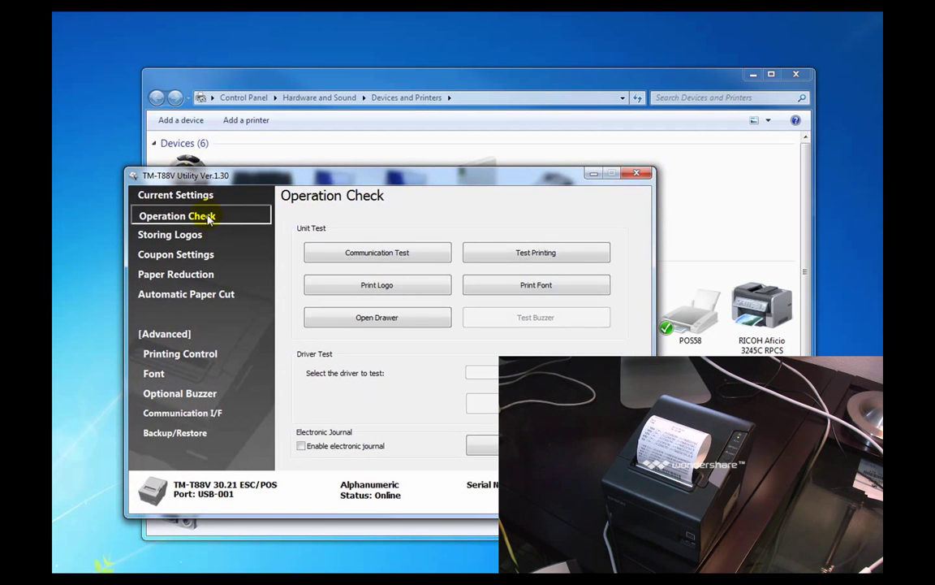
click(493, 253)
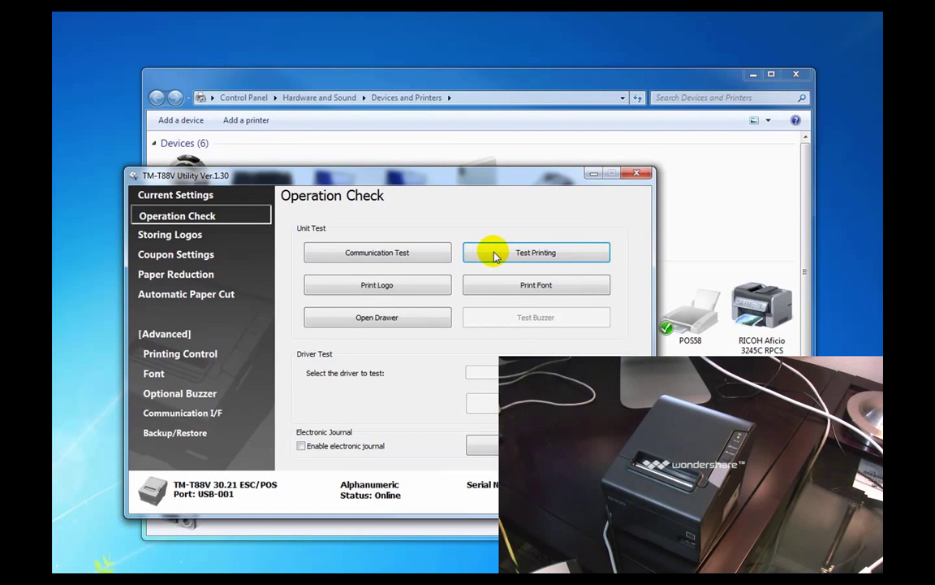
click(495, 255)
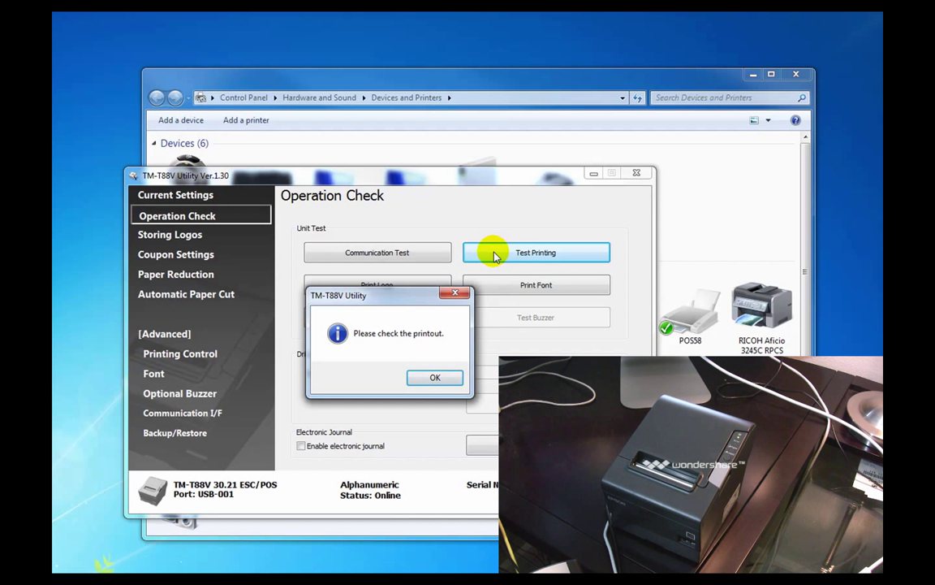
click(419, 380)
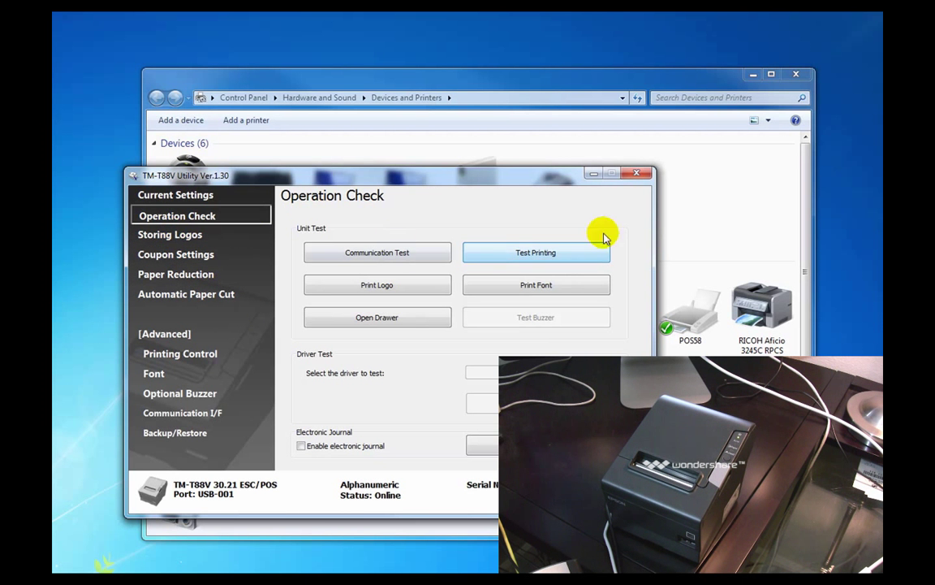
click(637, 174)
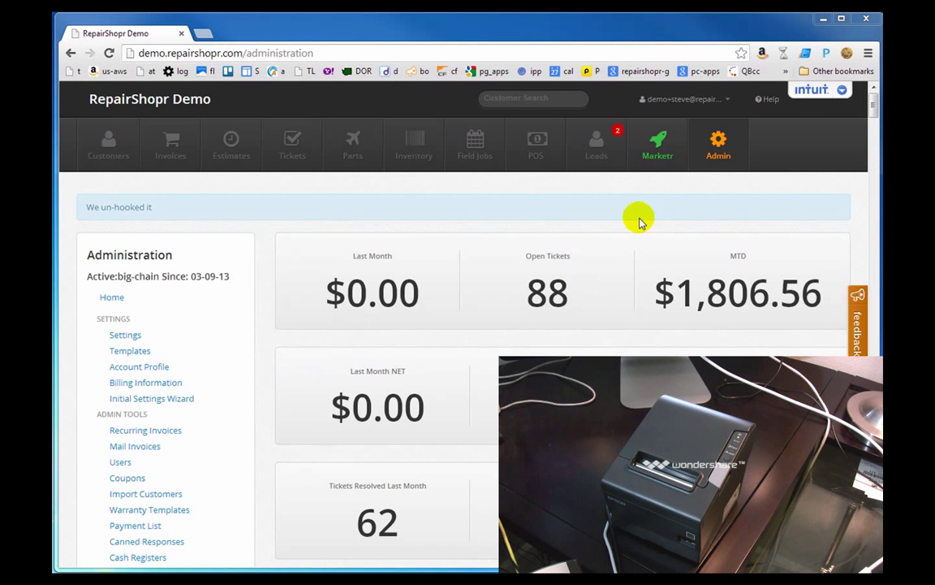
- Sign Chrome in as a different Google account using its e-mail and password, merging existing browser data
click(866, 53)
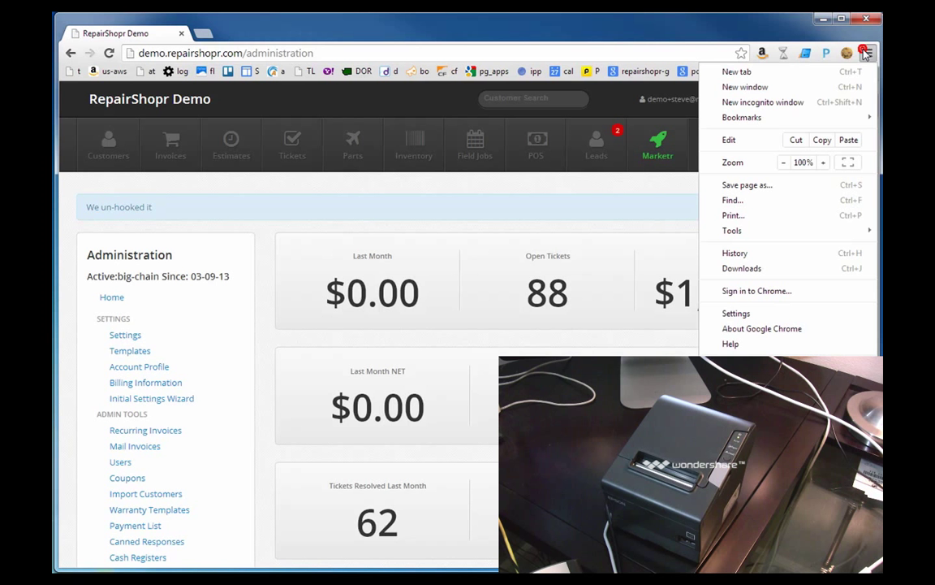
click(786, 289)
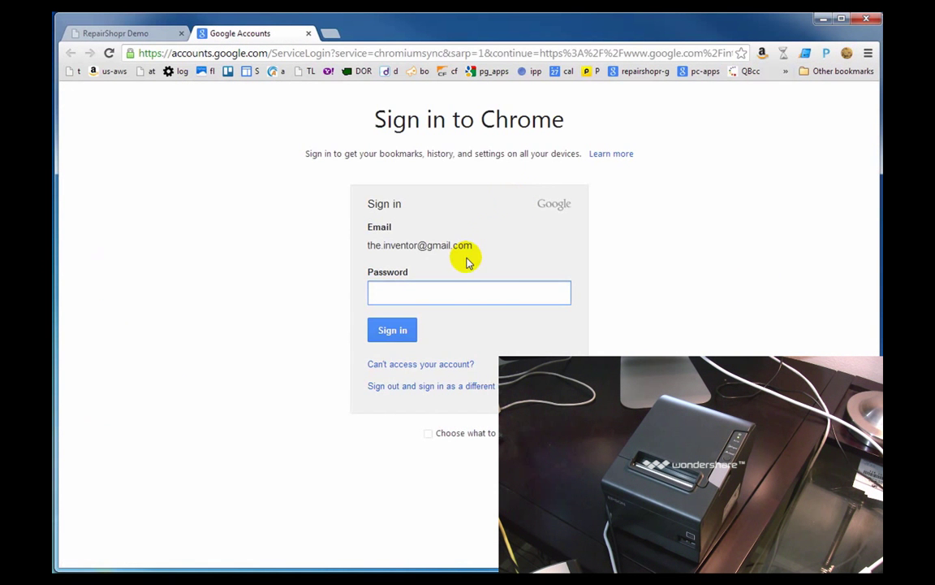
click(416, 390)
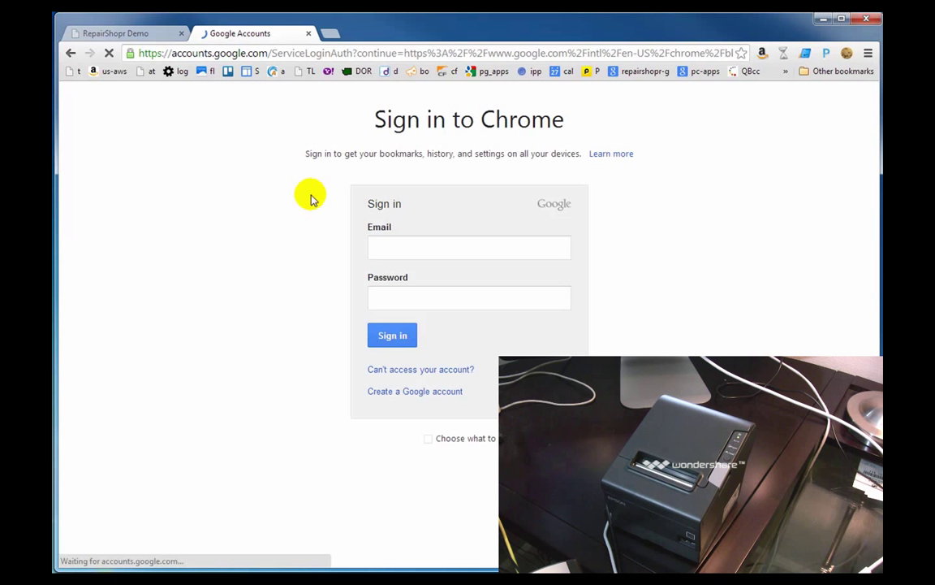
triple_click(451, 247)
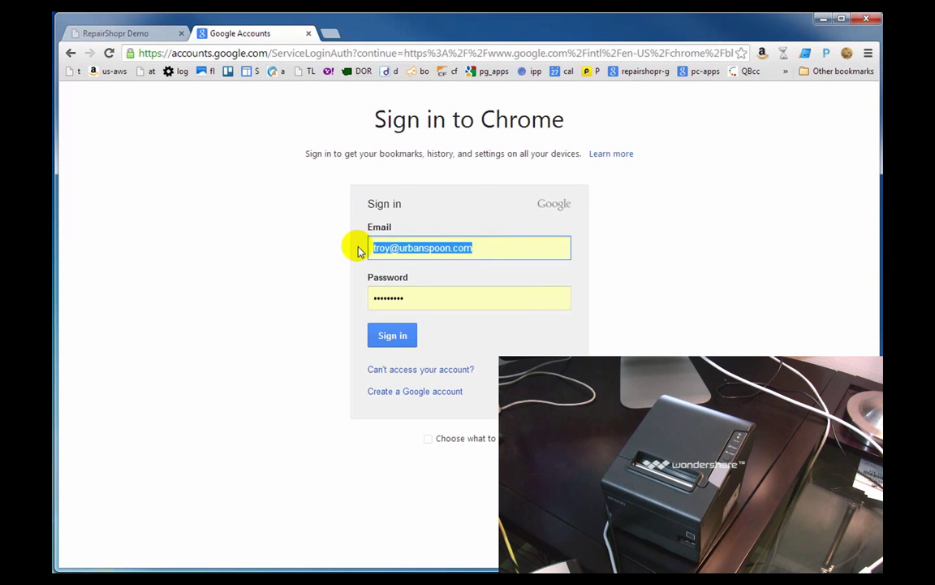
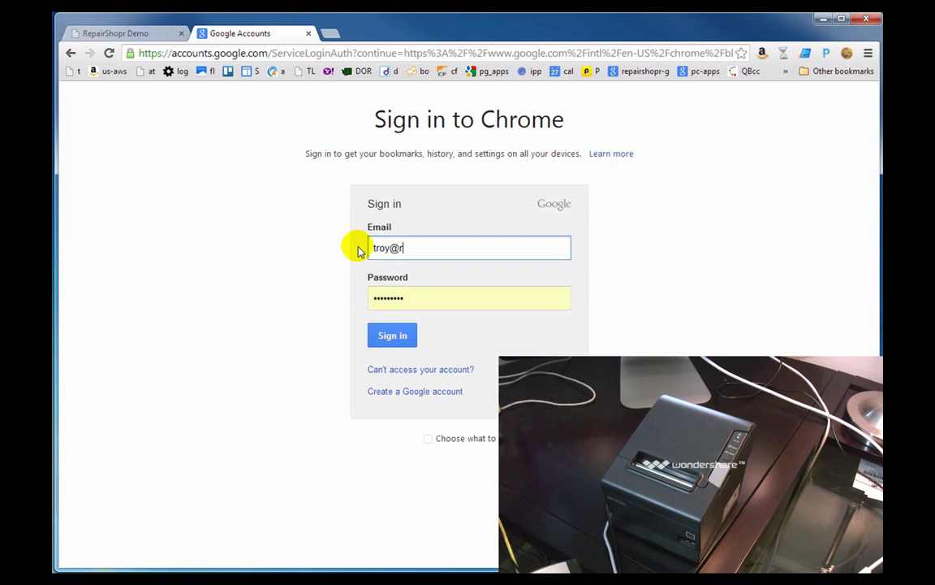
key(Tab)
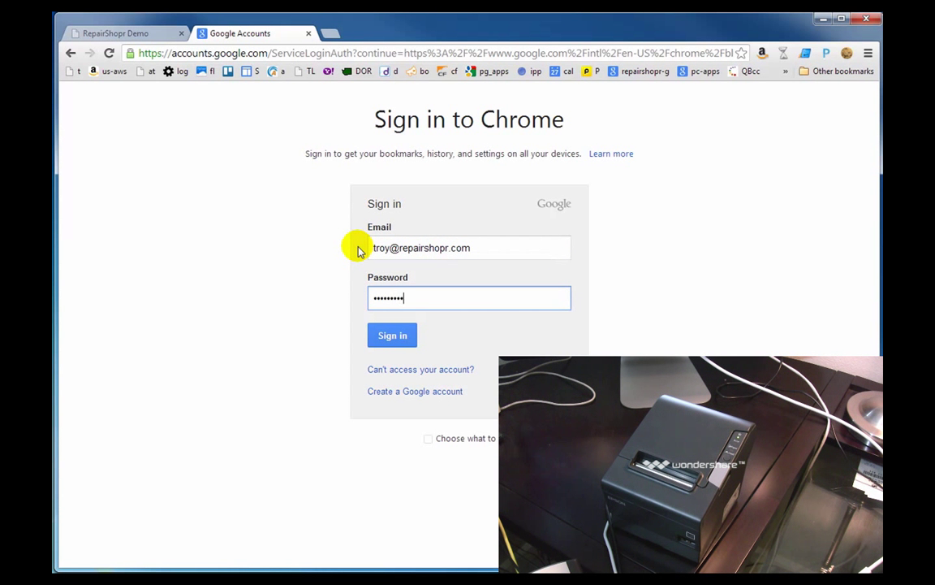
key(Return)
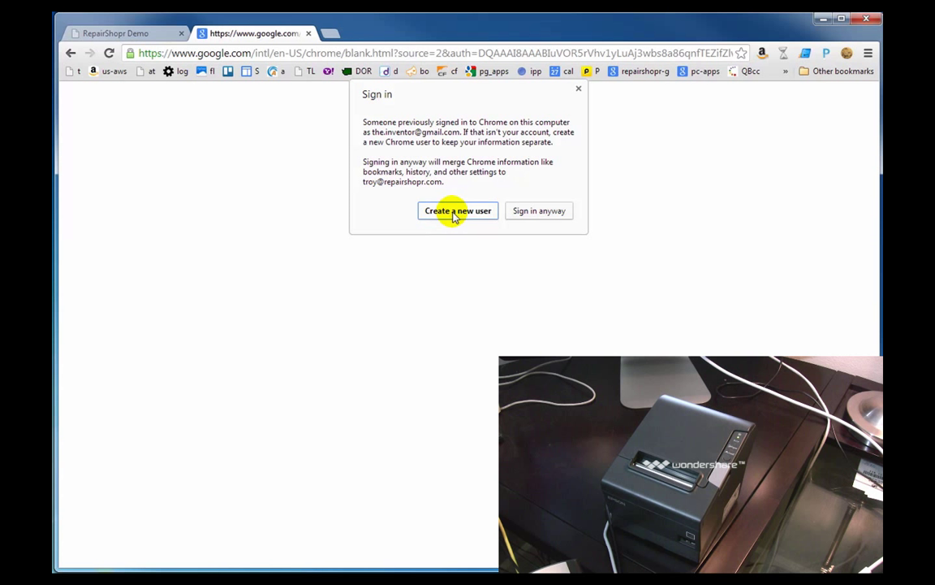
click(462, 211)
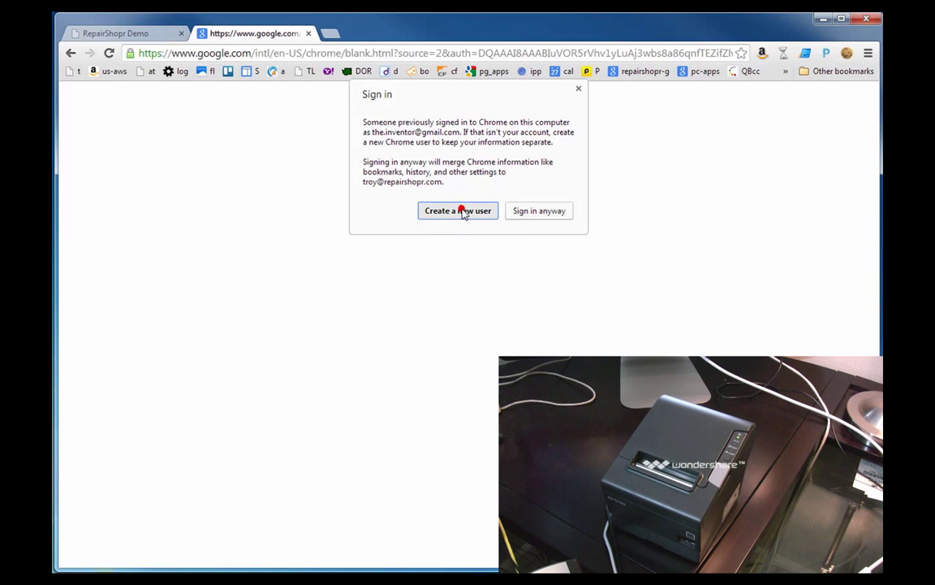
click(539, 211)
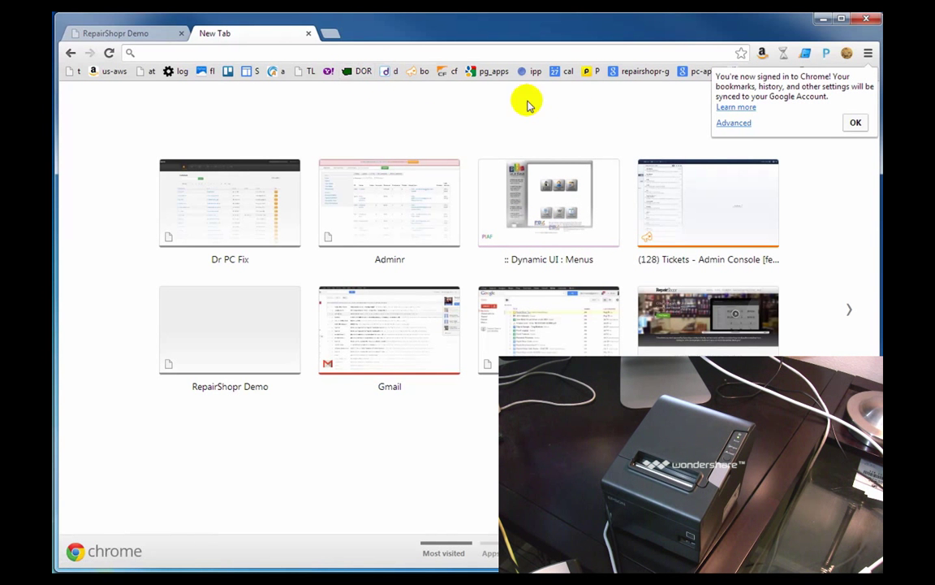
click(852, 122)
- Search Chrome settings for 'cloud', disconnect the old Cloud Print account, then add this computer's printers
click(867, 53)
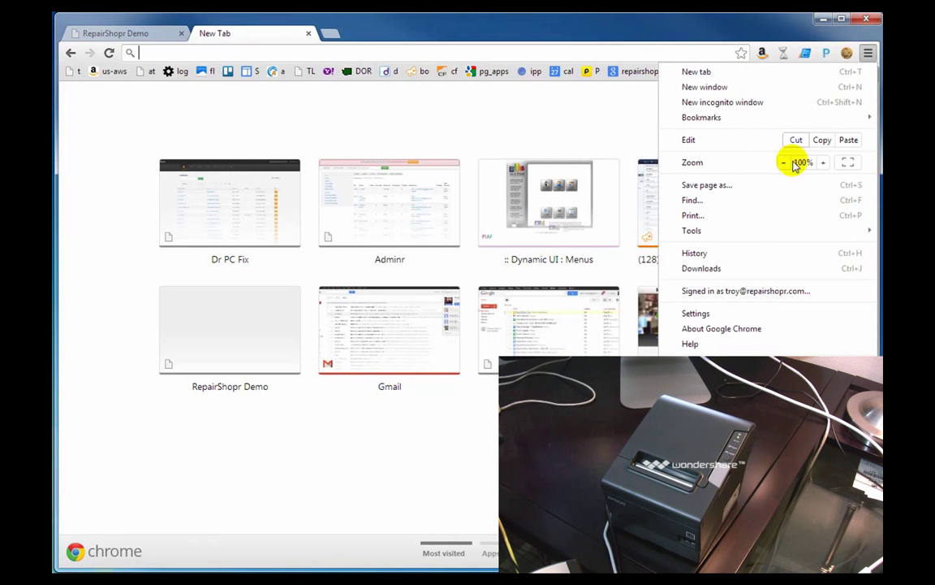
click(730, 303)
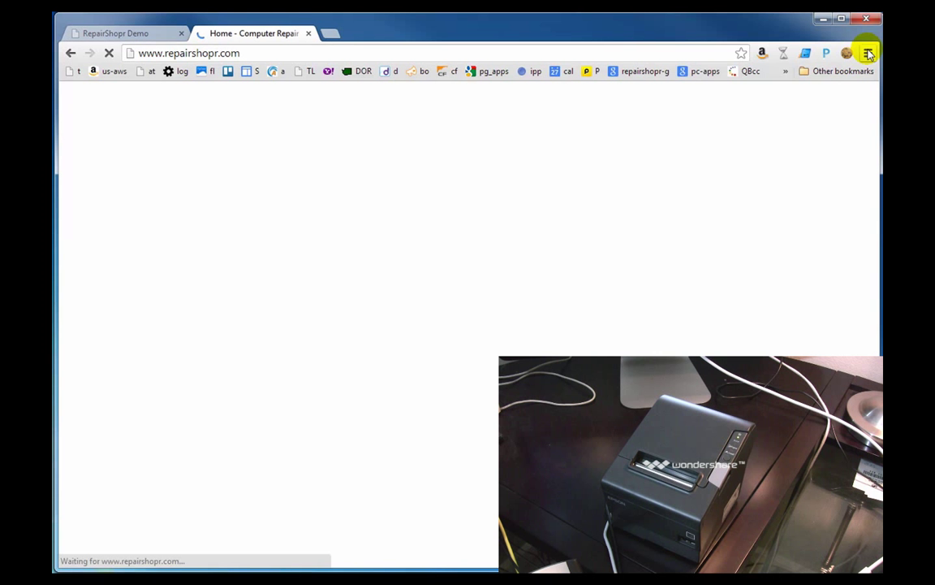
click(867, 53)
click(695, 313)
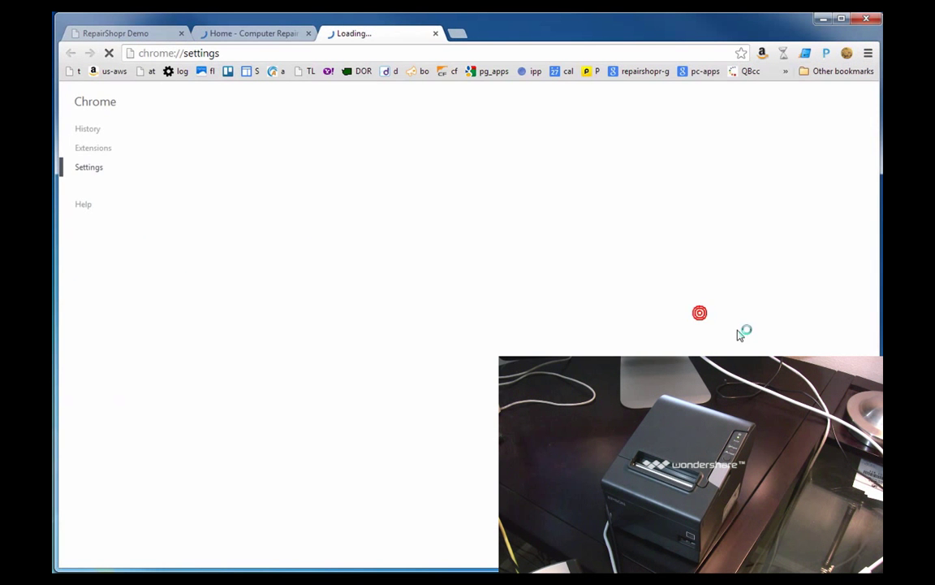
text(cl)
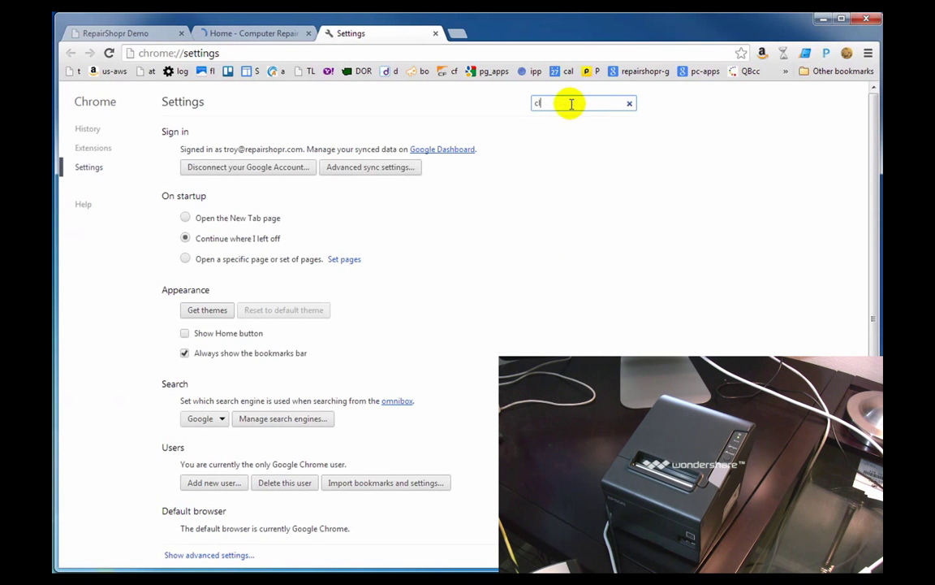
text(oud)
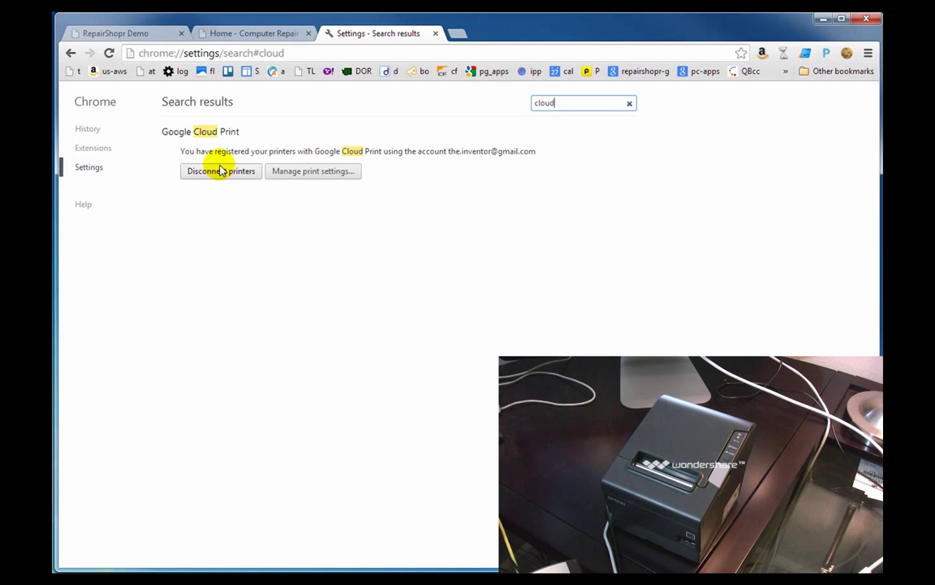
click(219, 173)
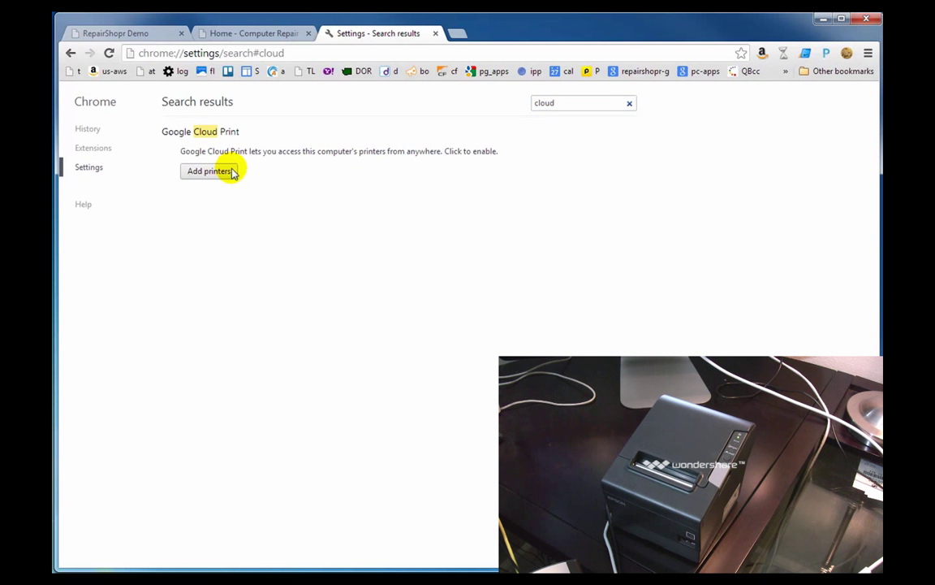
click(207, 171)
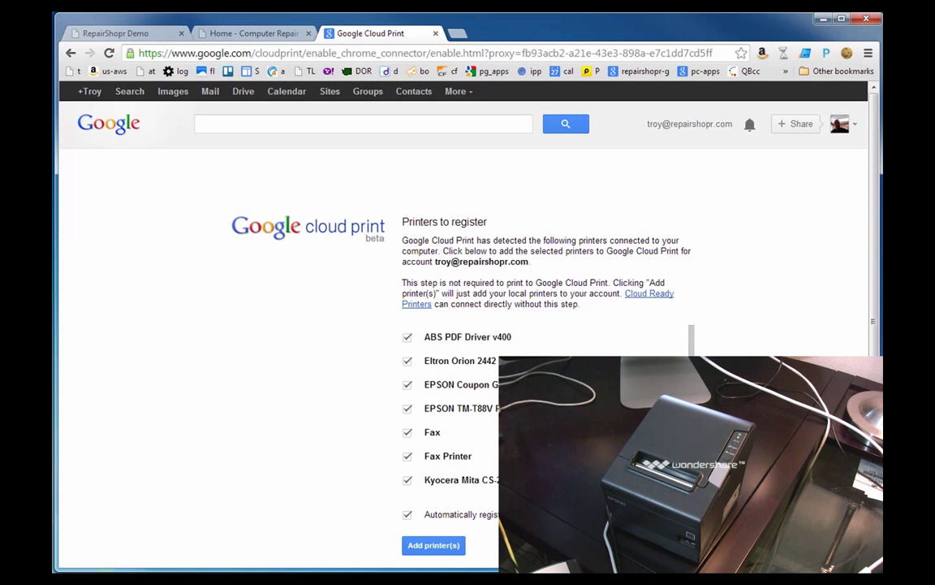
- Register printers with Cloud Print, excluding ABS PDF, Fax, XPS, POS58 and OneNote but keeping Kyocera
click(408, 337)
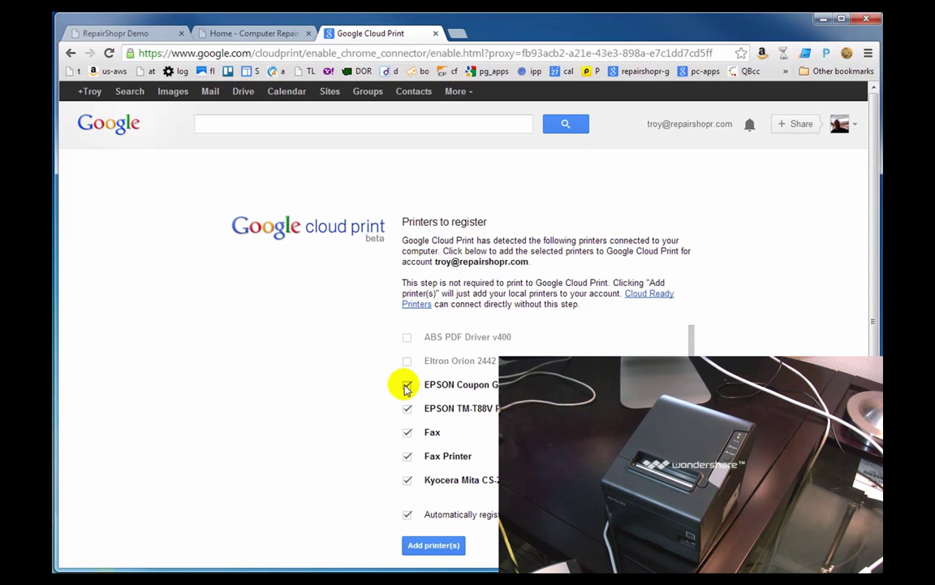
click(407, 455)
scroll(434, 417, down, 1)
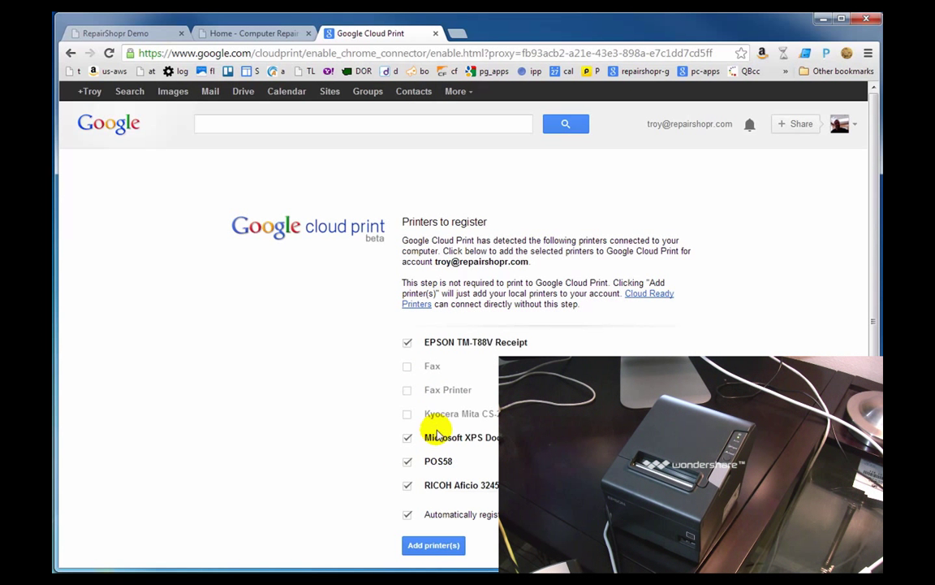
click(407, 414)
click(407, 437)
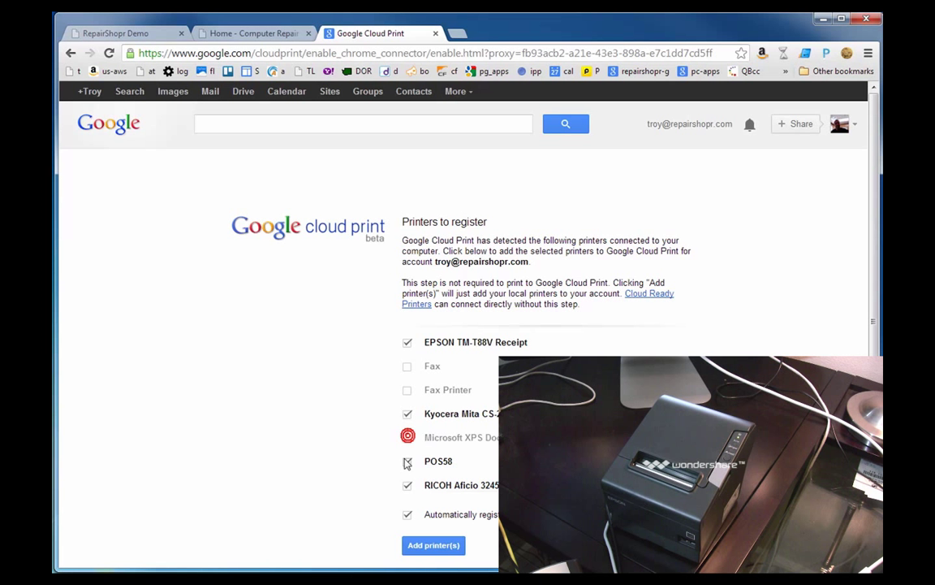
click(407, 461)
scroll(410, 472, down, 1)
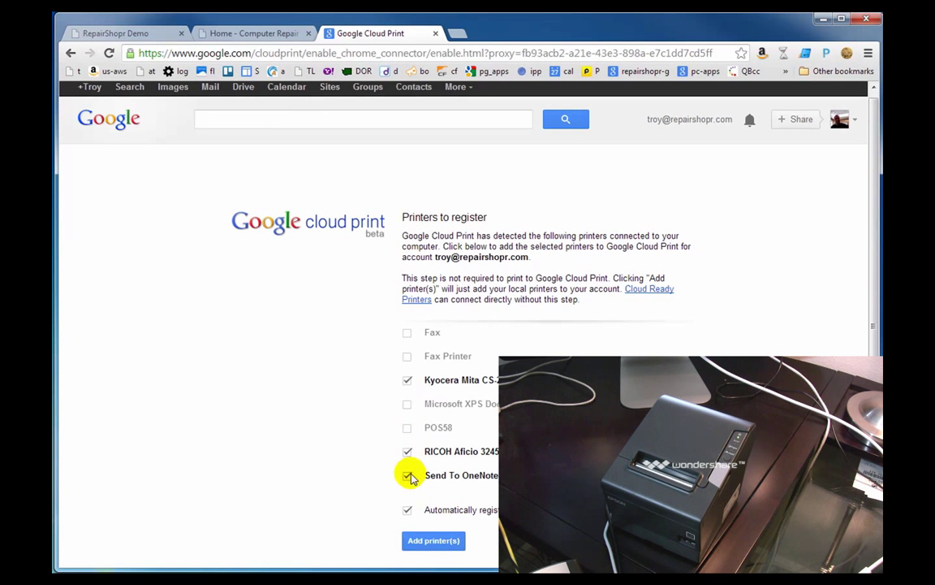
click(407, 476)
click(417, 539)
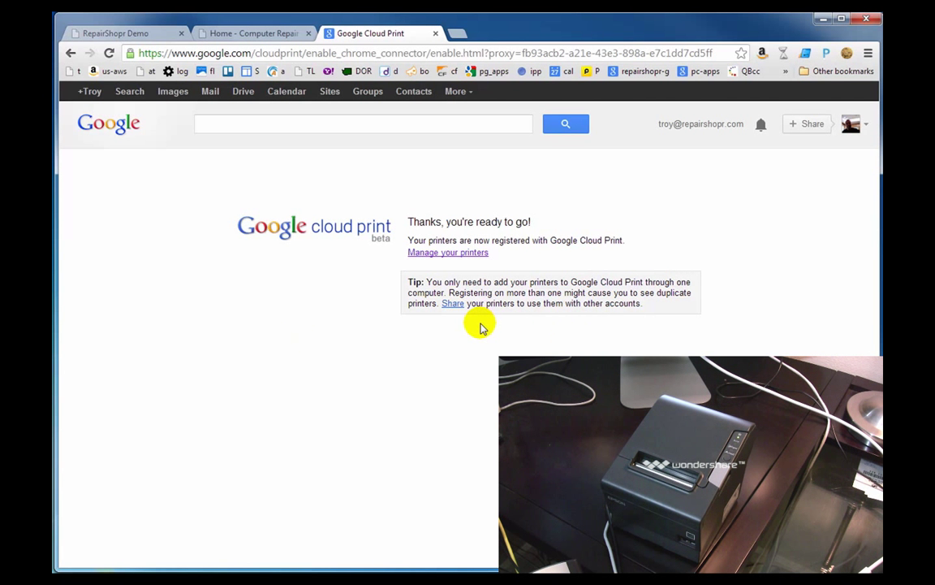
- Open the registered cloud printers list and refresh until the EPSON printers appear
click(439, 254)
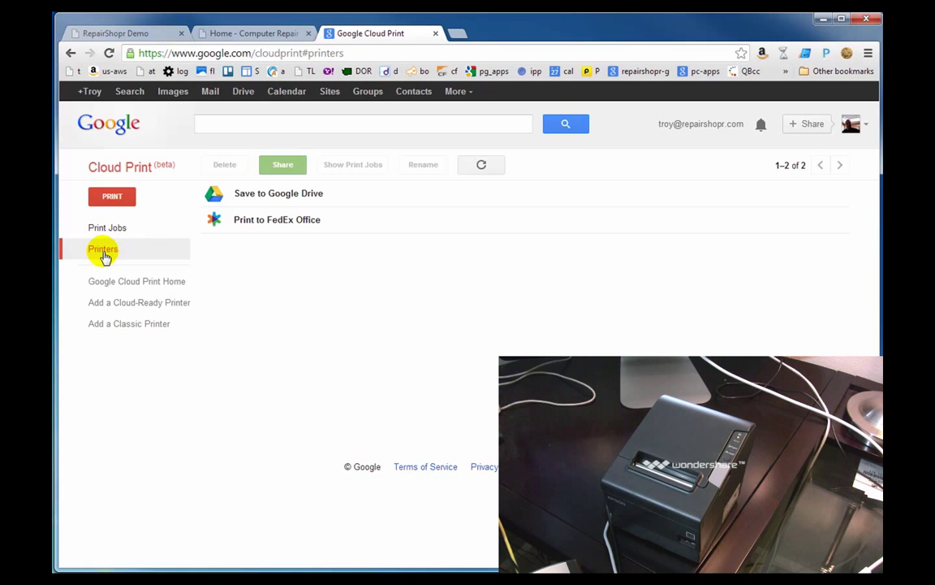
click(481, 164)
click(481, 165)
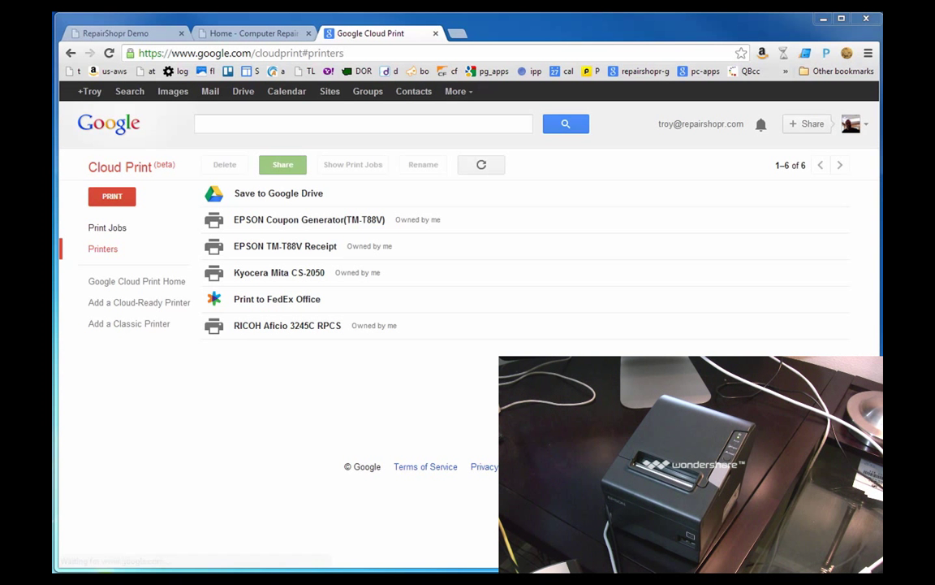
click(480, 165)
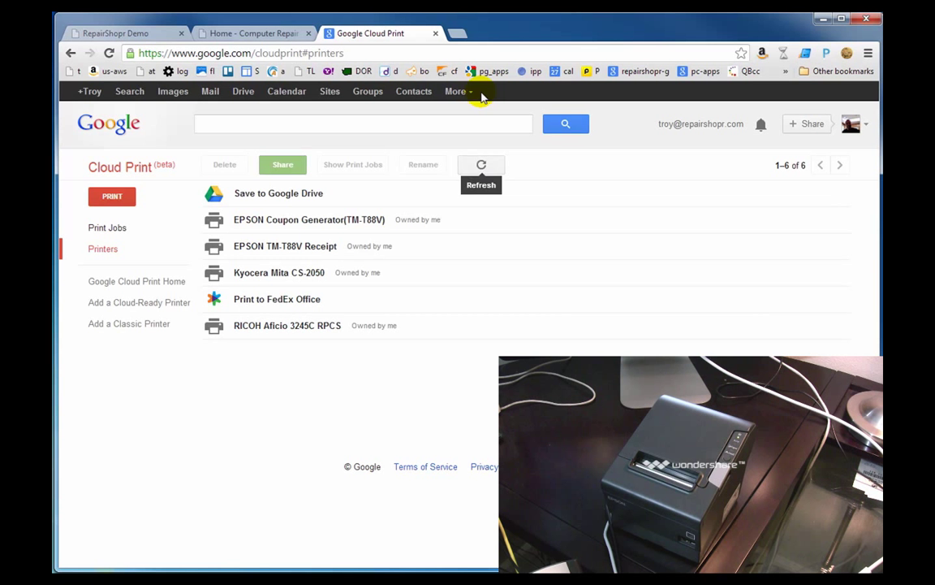
- Grant RepairShopr's Google Calendar integration access to the Google account and choose the owner's own calendar
click(143, 37)
scroll(277, 268, down, 3)
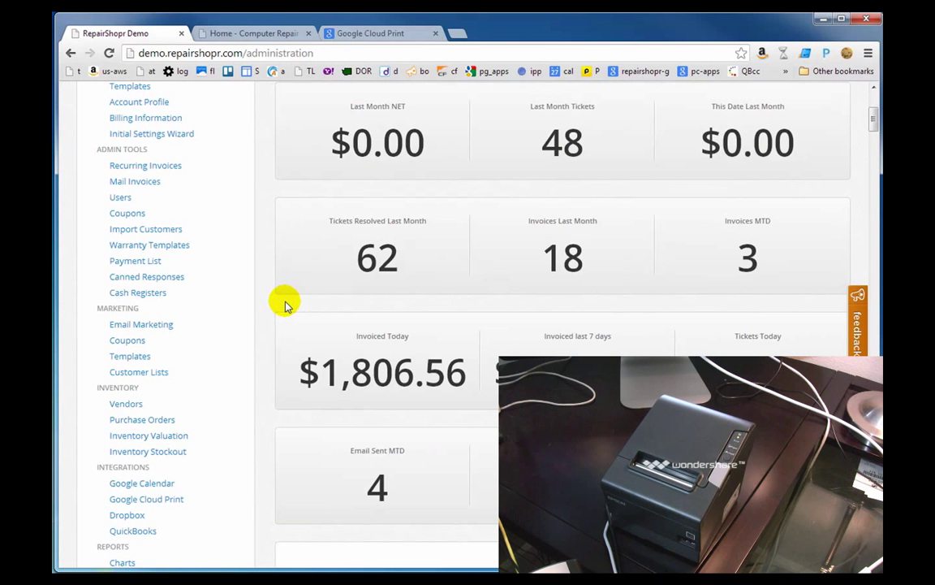
click(136, 487)
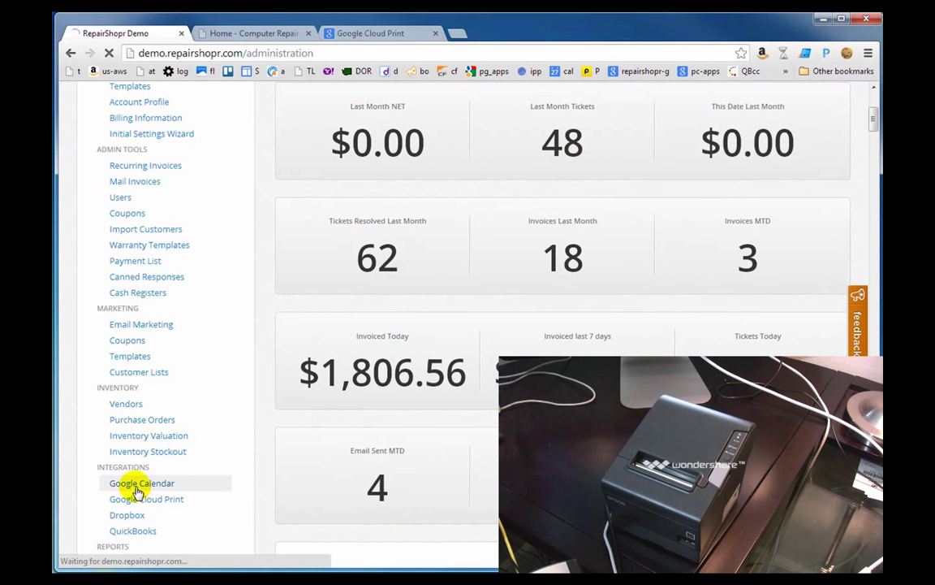
key(Return)
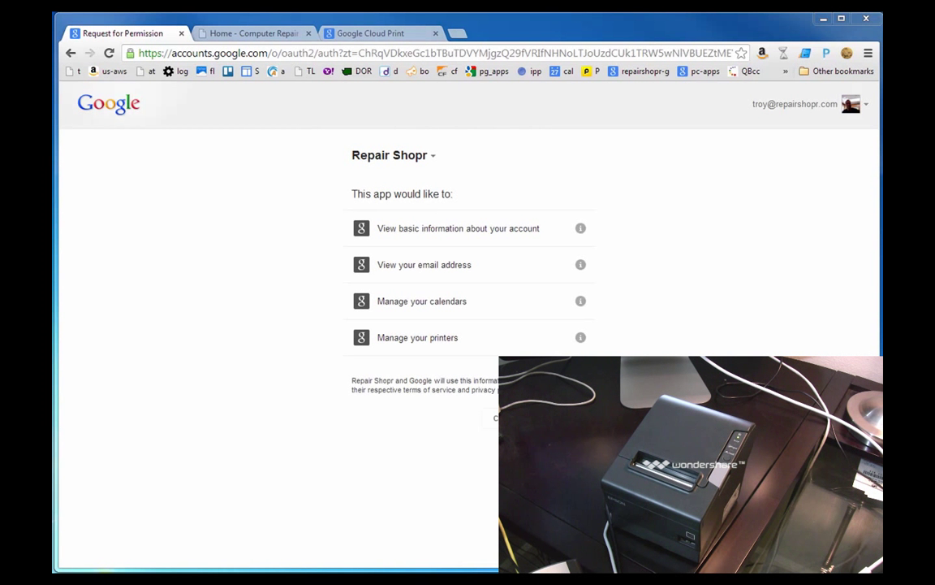
click(564, 417)
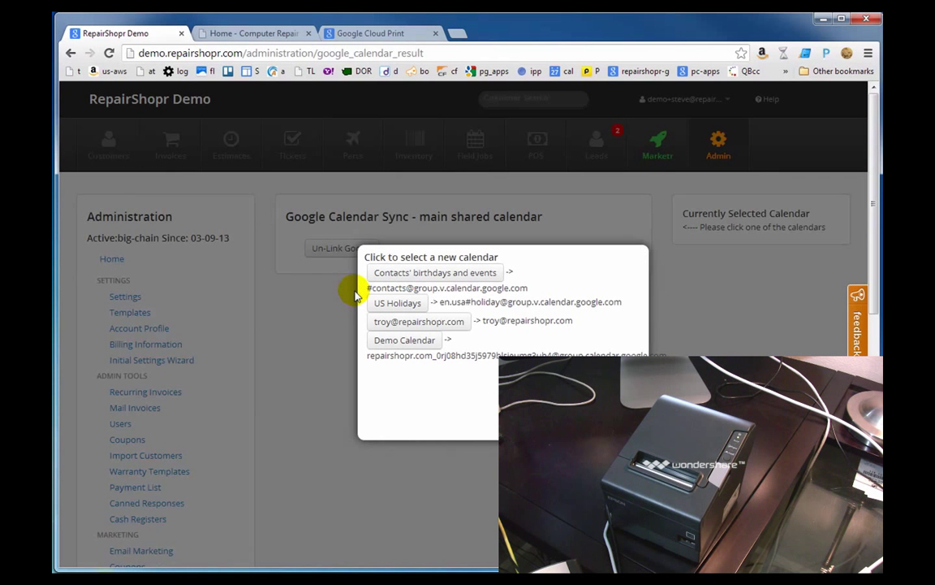
click(394, 324)
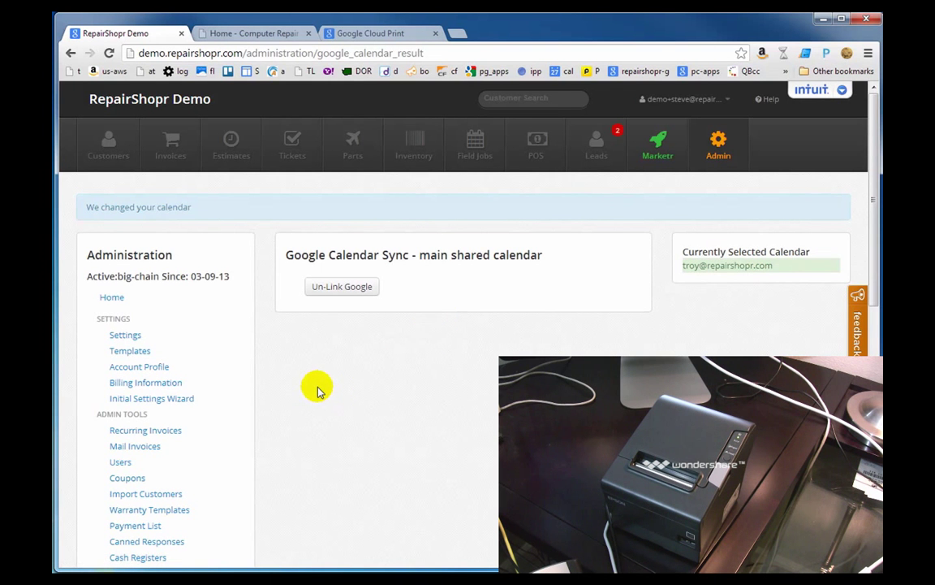
scroll(316, 391, down, 3)
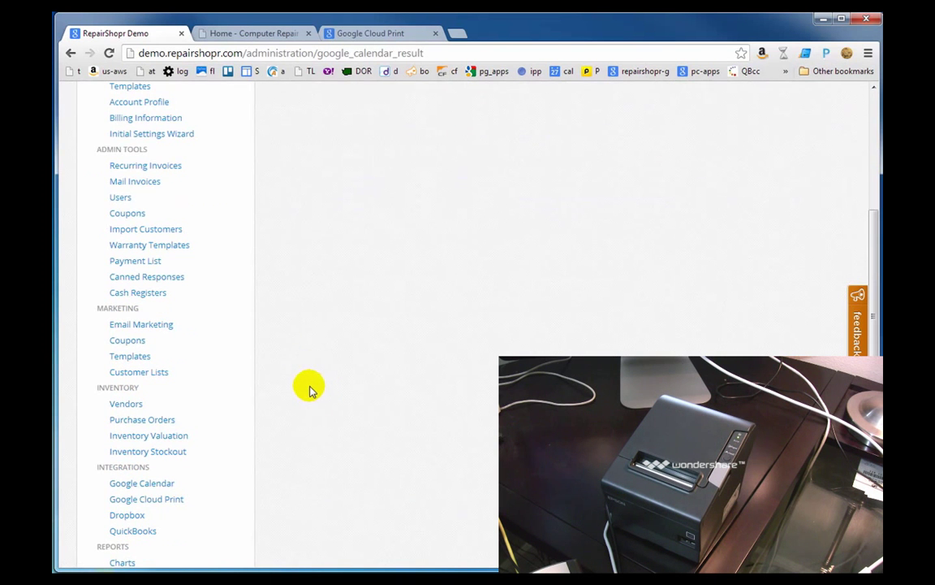
- Sync Google Cloud printers, test-print a receipt on EPSON TM-T88V Receipt, then right-click it in Windows
click(165, 500)
click(341, 294)
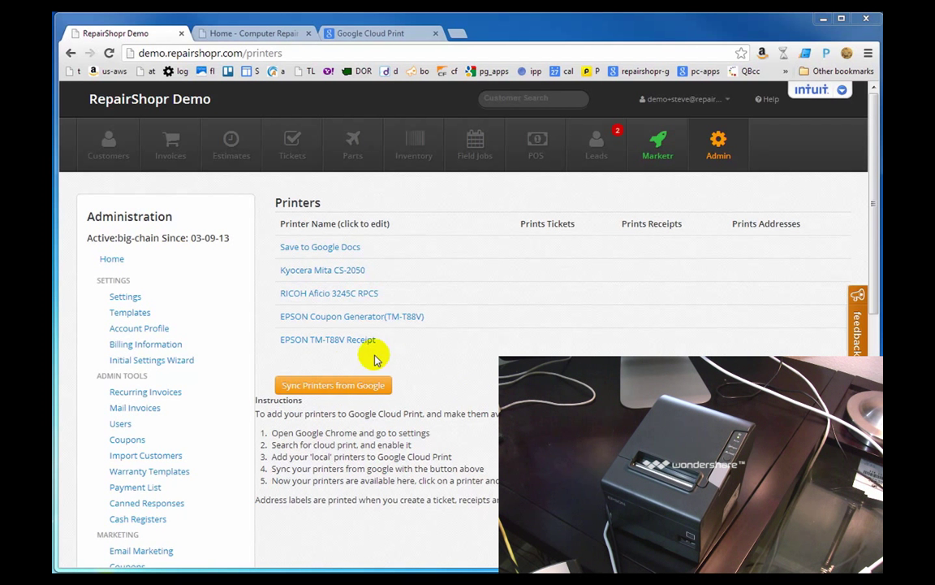
click(318, 341)
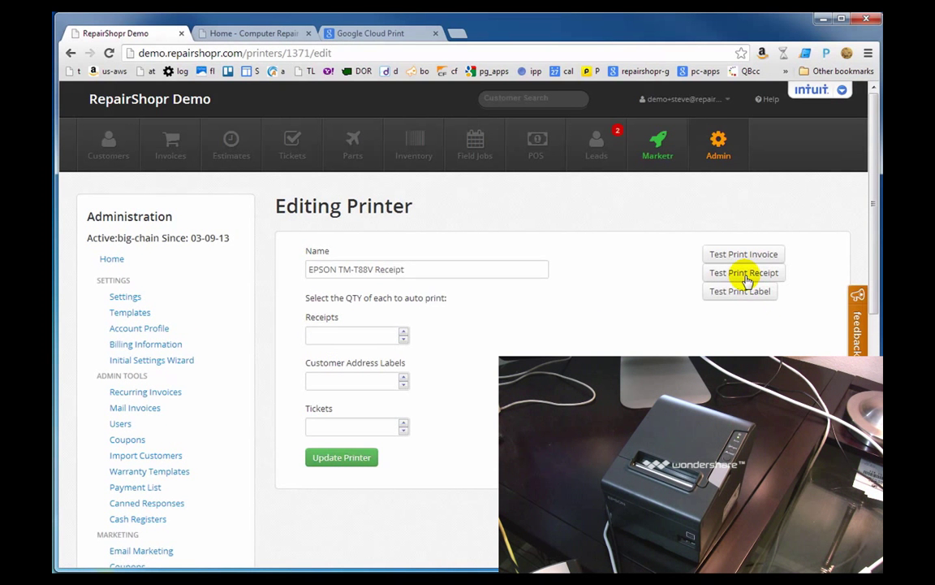
click(731, 273)
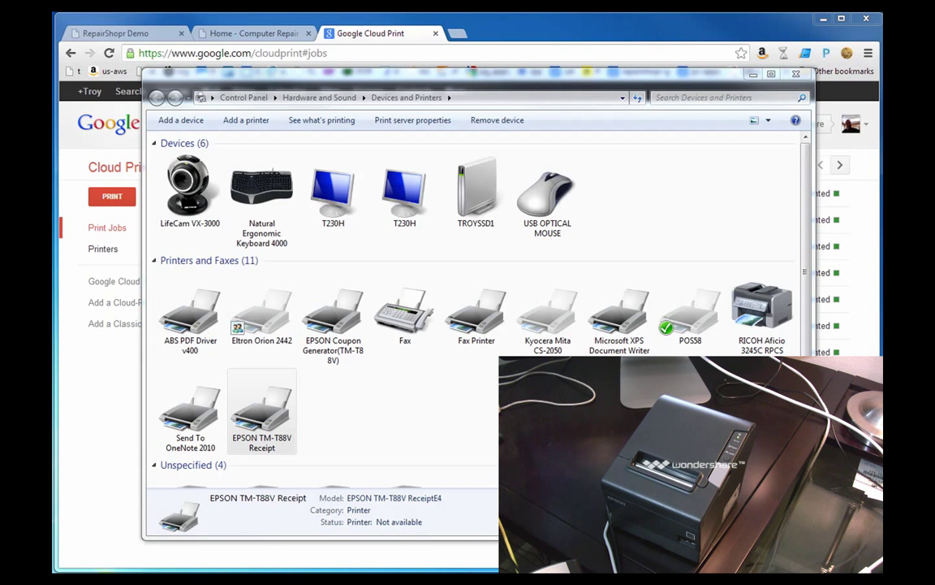
click(234, 388)
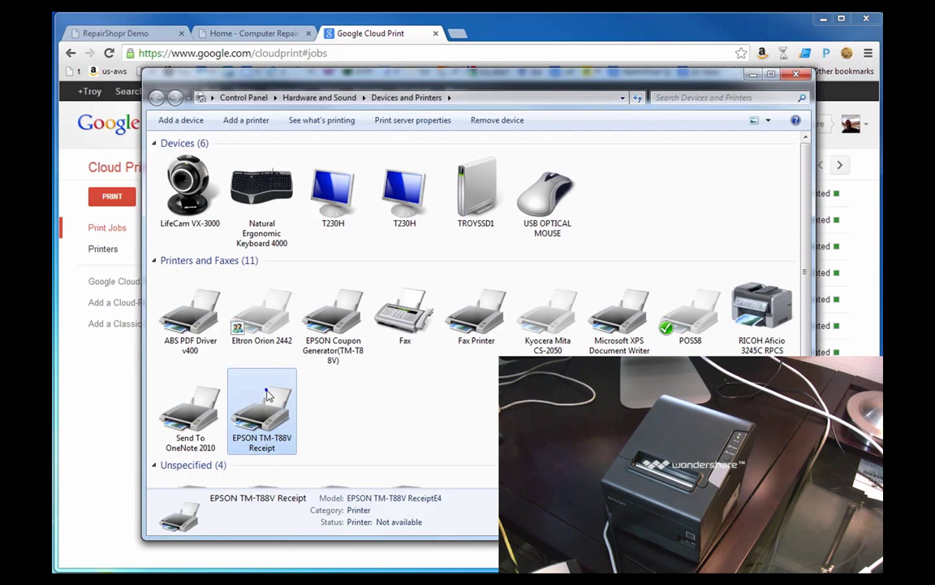
right_click(265, 391)
- Reassign the receipt printer to the other TM-T88V USB port in its properties
click(215, 442)
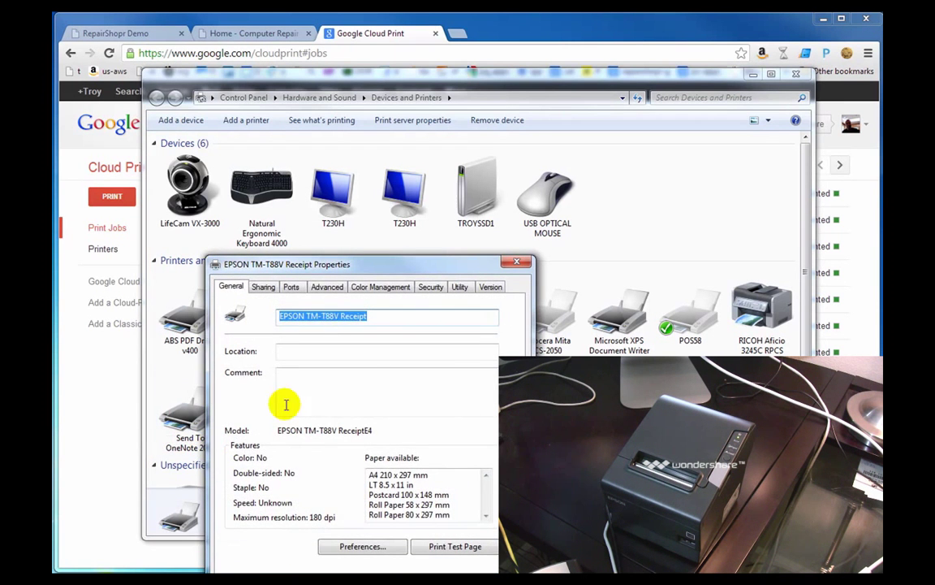
click(291, 288)
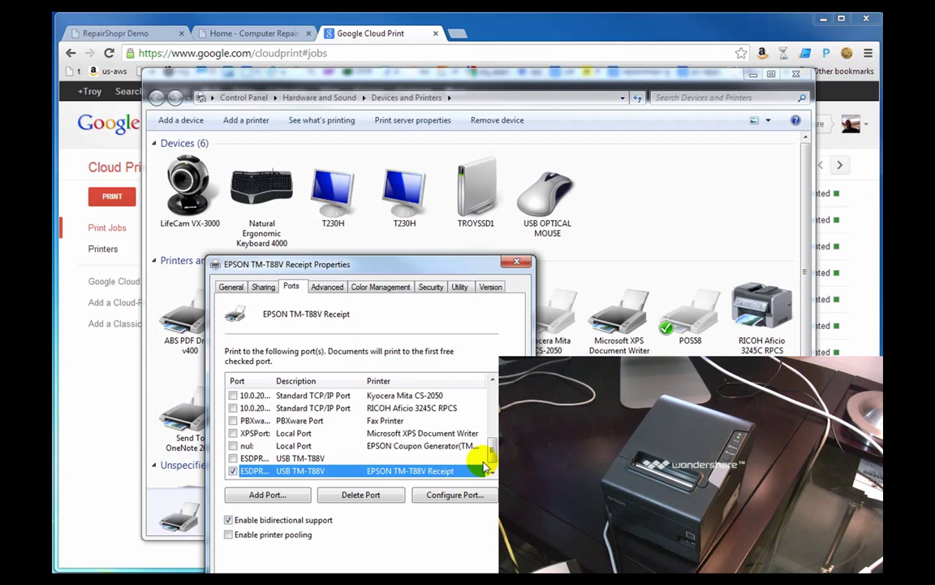
drag(492, 449, 490, 422)
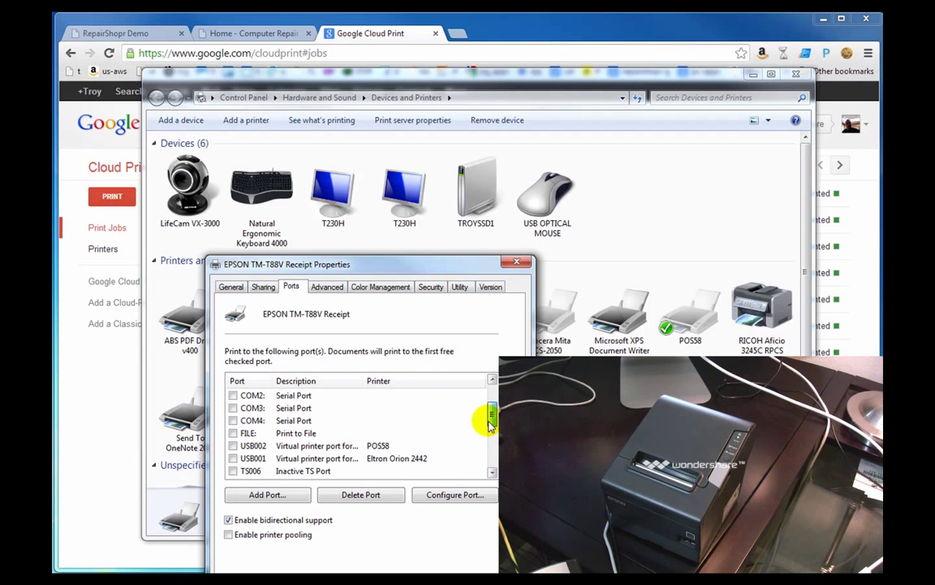
drag(490, 422, 489, 464)
click(233, 446)
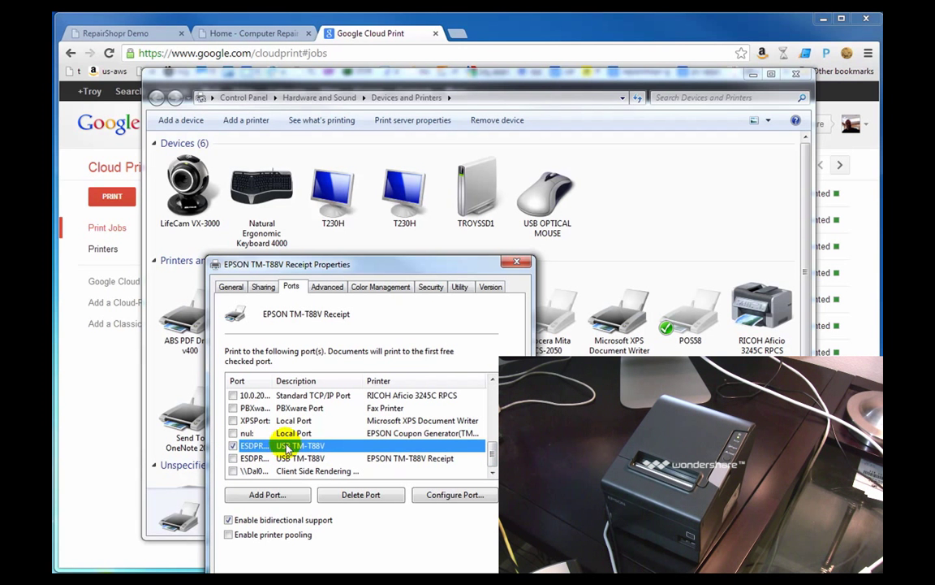
drag(274, 381, 308, 389)
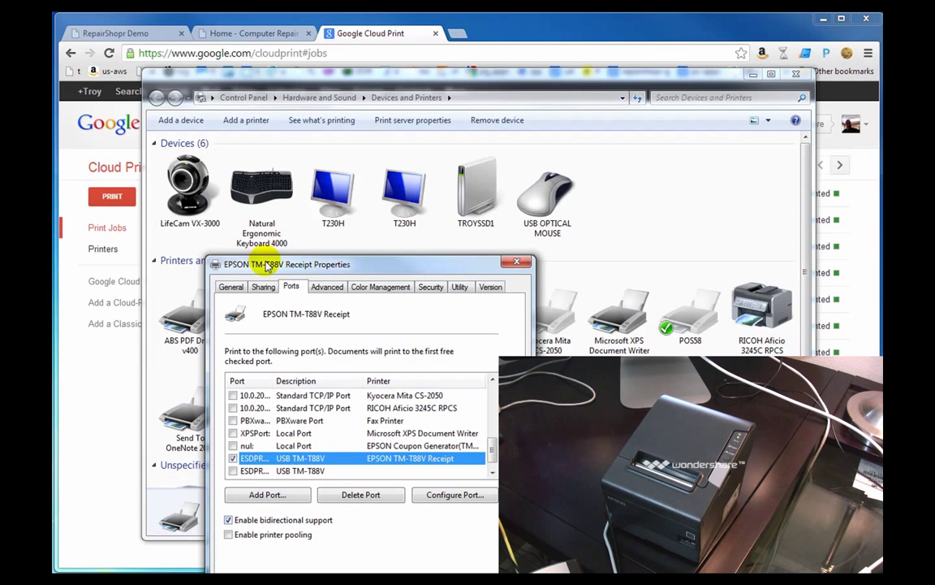
- Print a Windows test page on the receipt printer, then close its properties
click(232, 287)
click(454, 546)
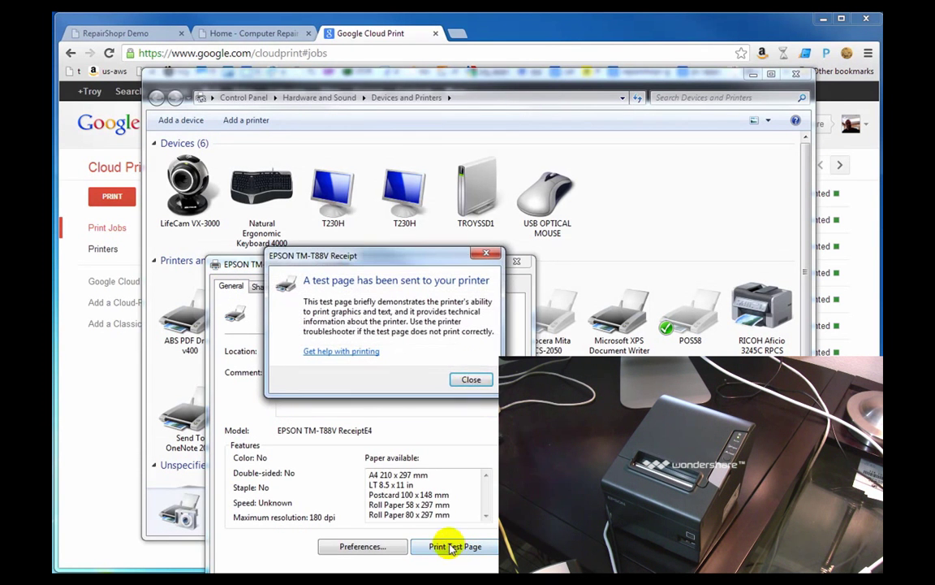
click(471, 381)
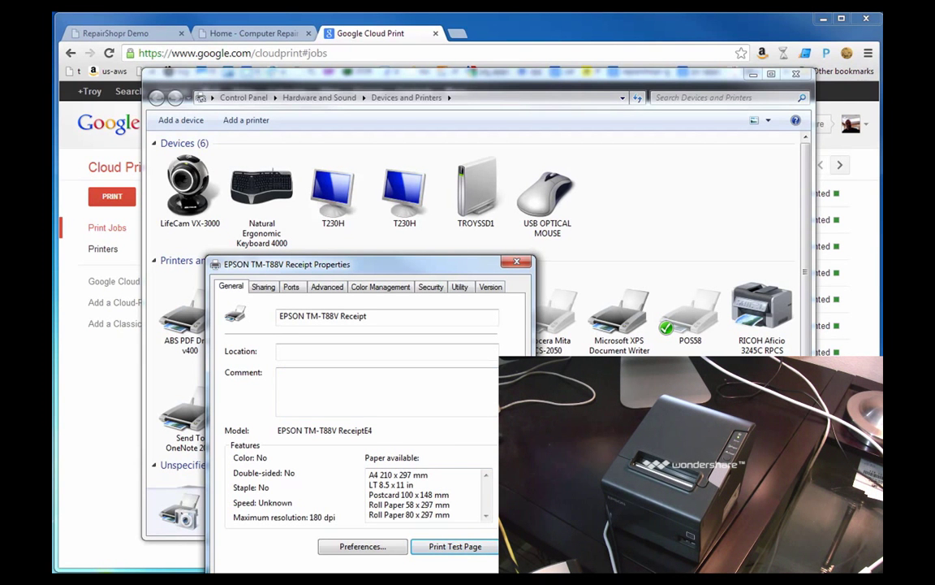
key(Escape)
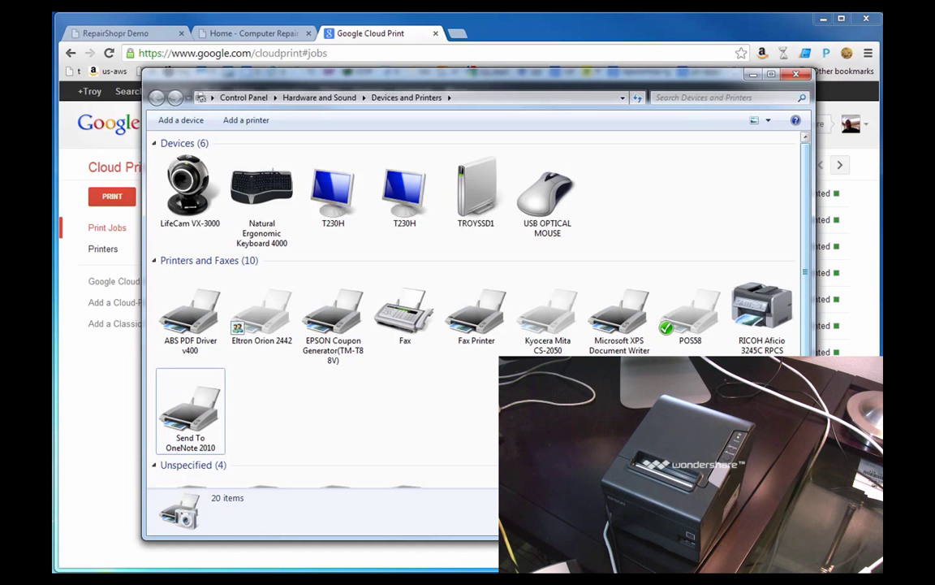
- Refresh Devices and Printers and select the EPSON TM-T88V Receipt printer
right_click(386, 413)
click(314, 463)
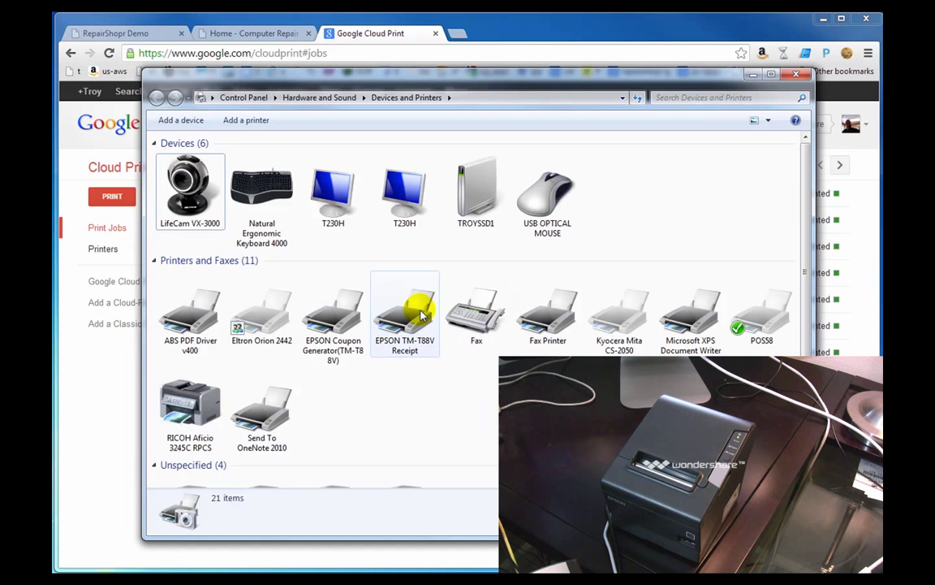
click(398, 288)
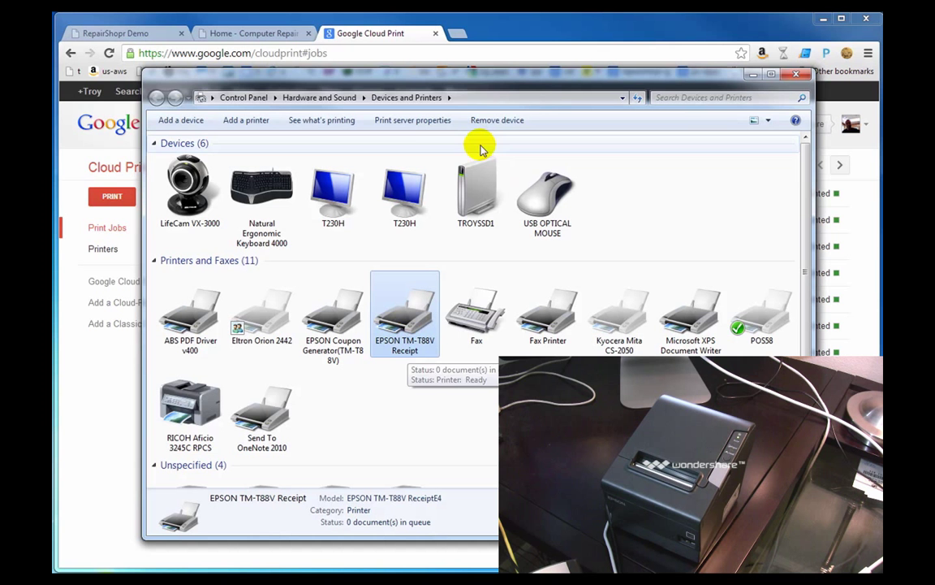
- Send a RepairShopr test receipt to EPSON TM-T88V Receipt and confirm test-print.pdf shows Printed
click(490, 37)
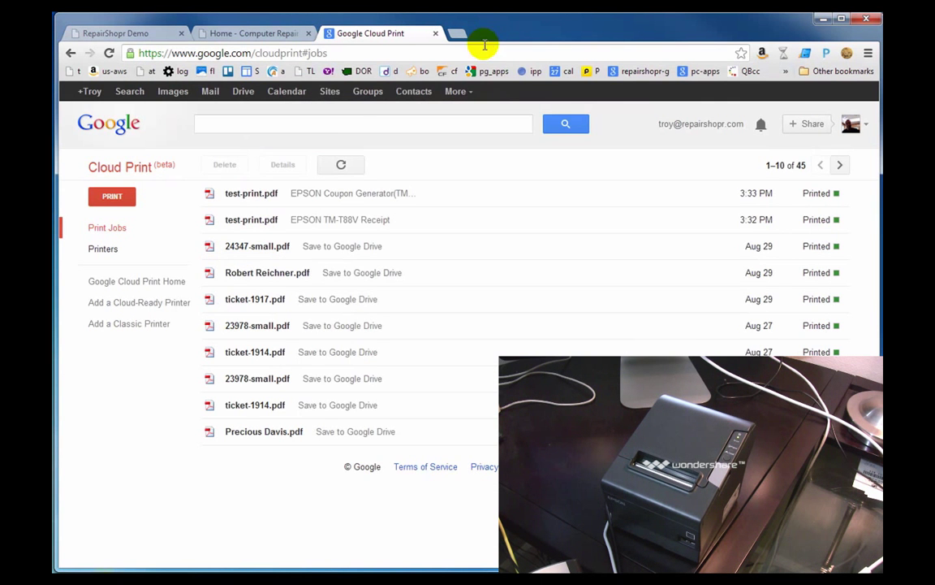
click(113, 33)
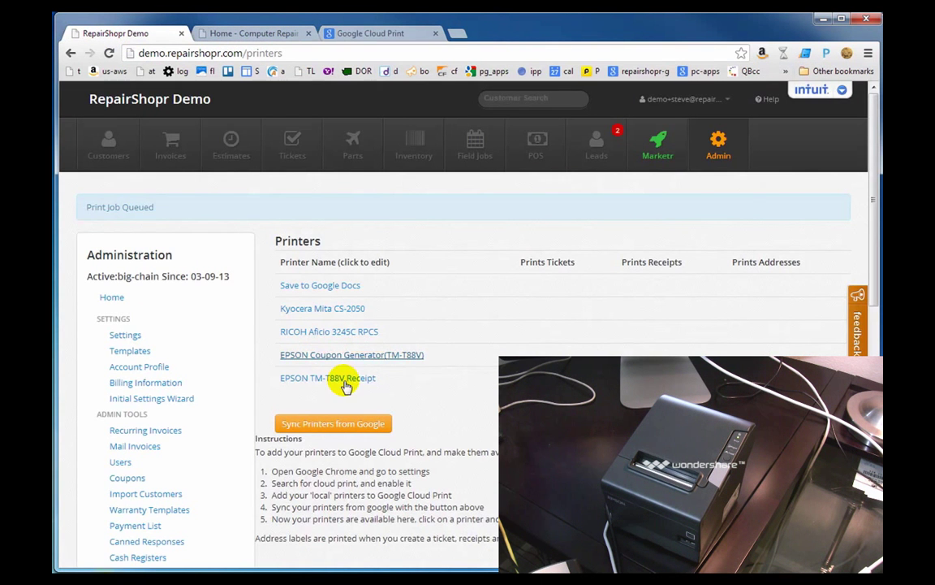
click(313, 378)
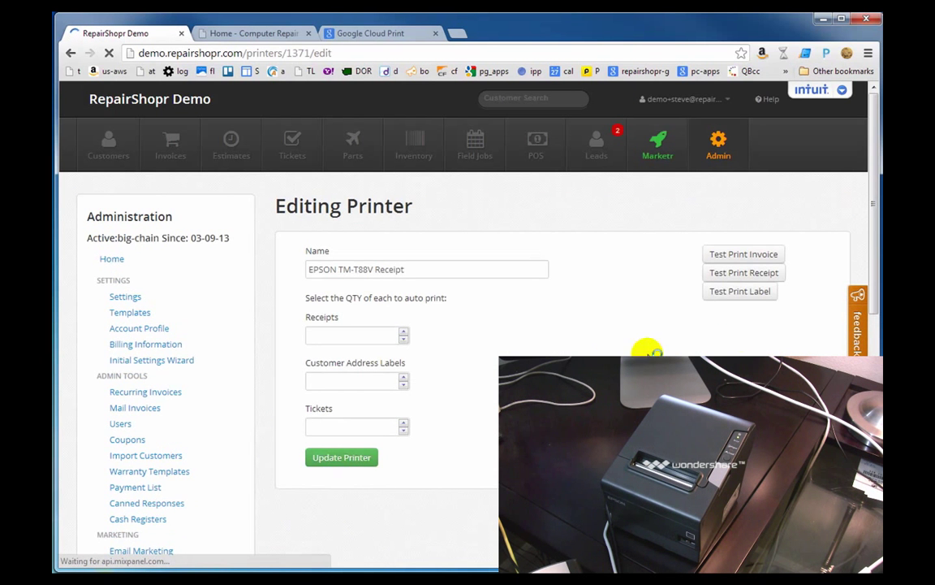
click(733, 272)
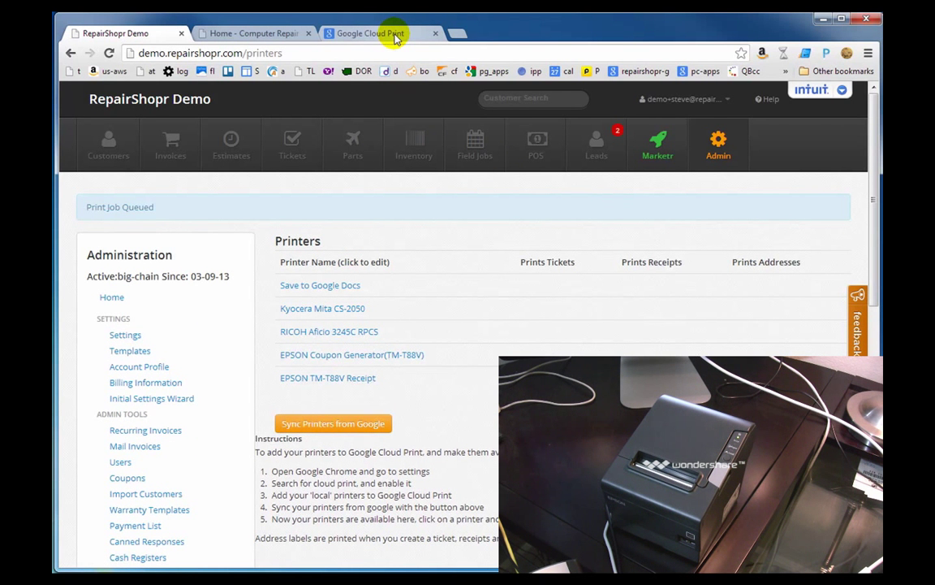
click(396, 37)
click(344, 166)
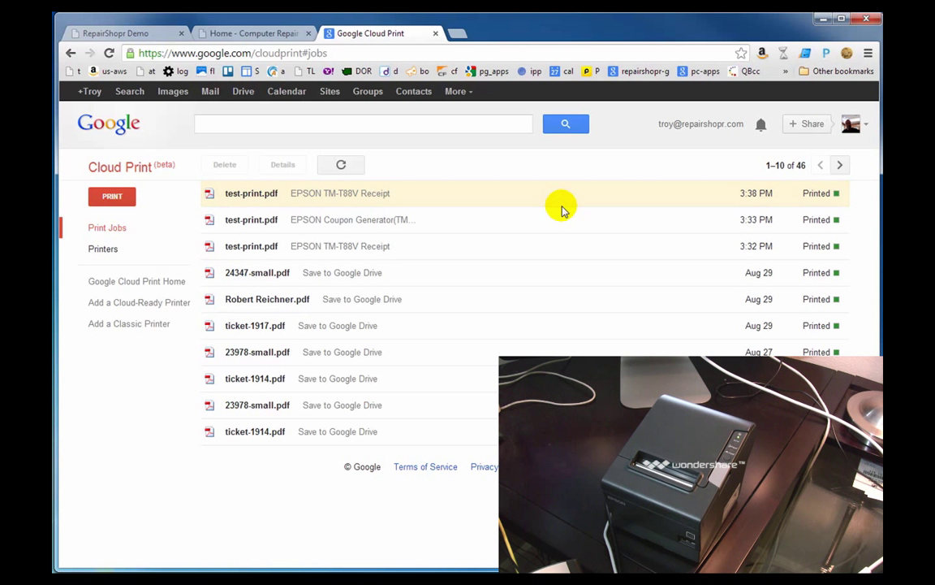
- Set EPSON TM-T88V Receipt's Paper Conservation to Top & Bottom in its printing preferences
key(alt+Tab)
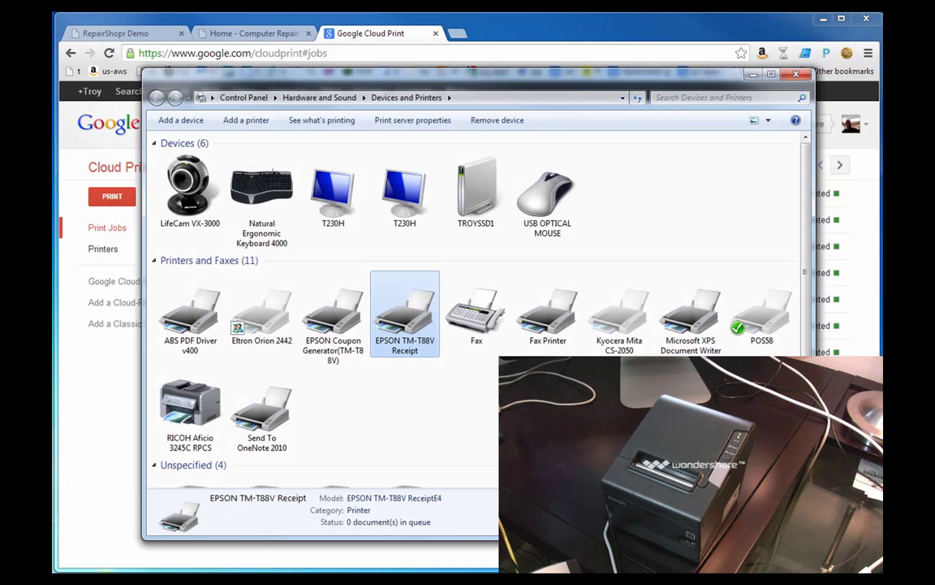
right_click(392, 317)
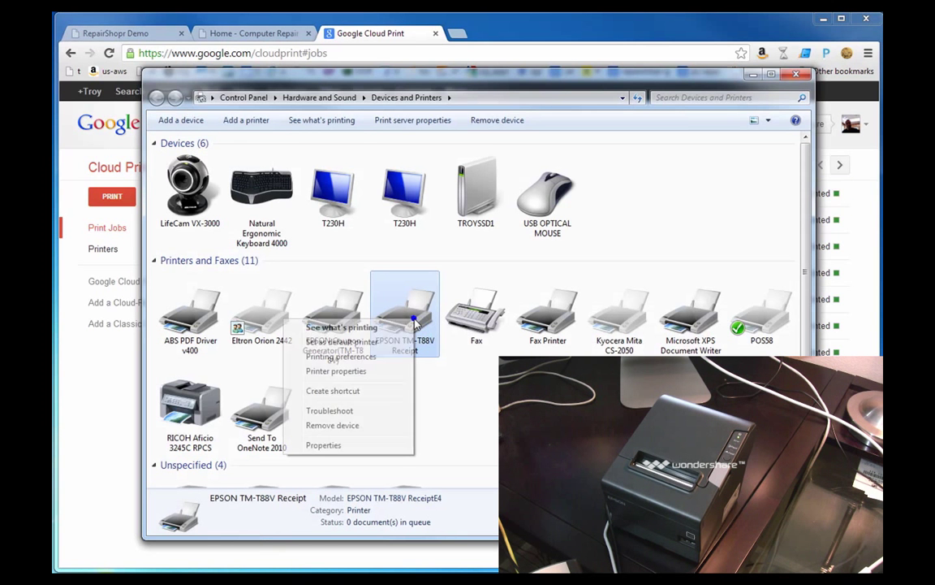
click(356, 372)
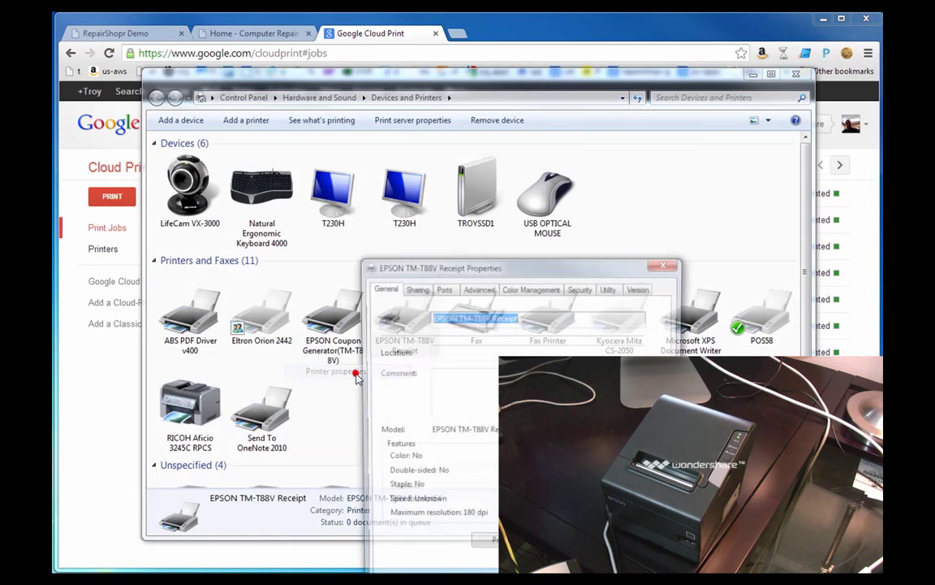
click(491, 548)
drag(664, 258, 528, 192)
click(436, 223)
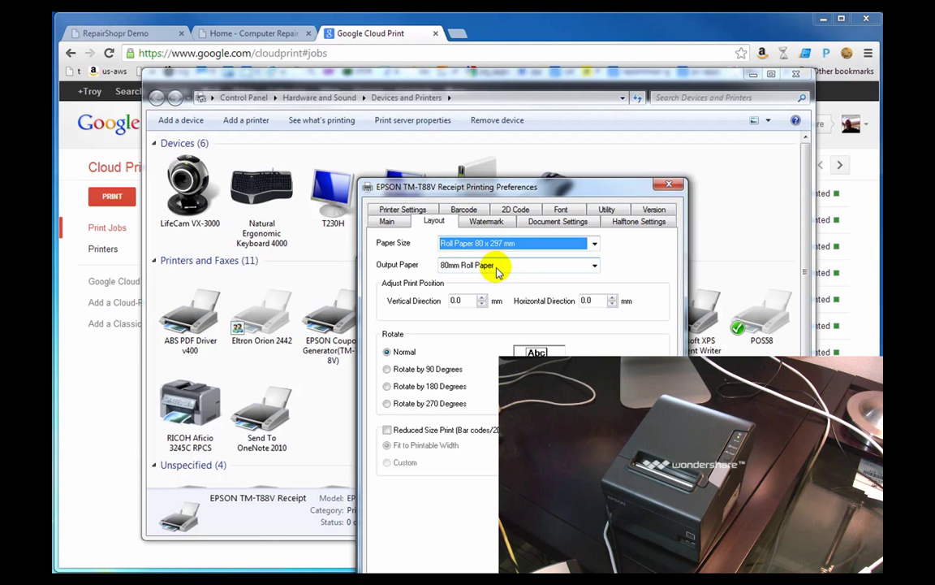
click(487, 220)
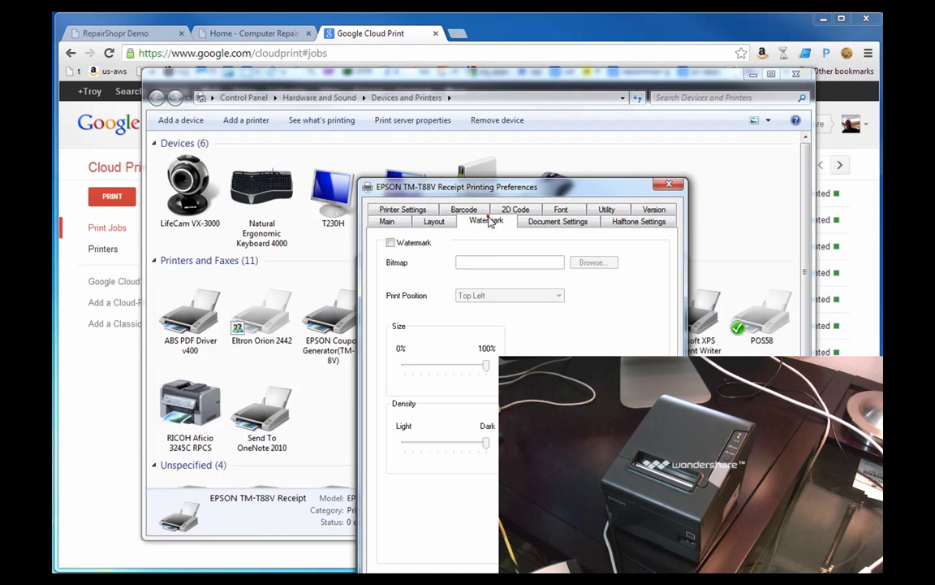
click(536, 223)
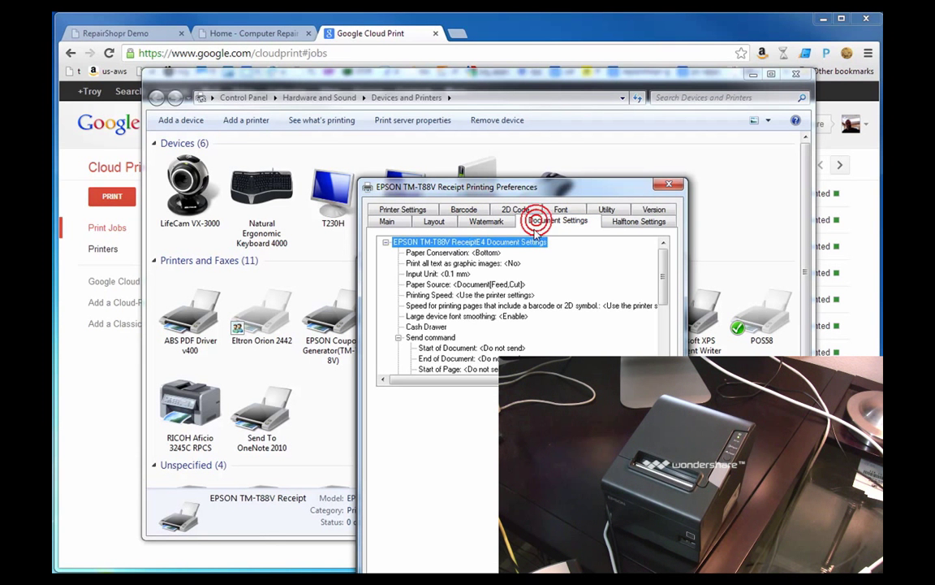
click(483, 254)
click(402, 441)
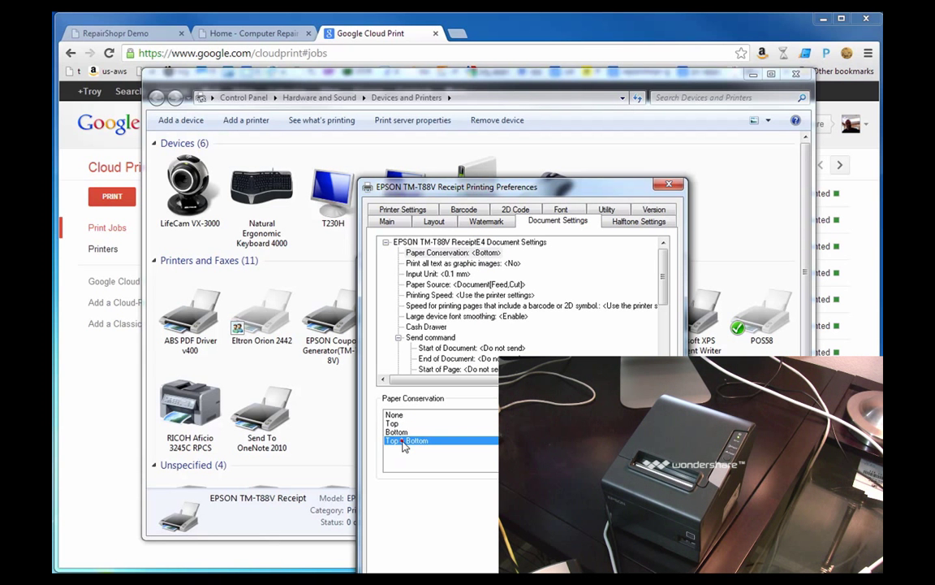
click(491, 571)
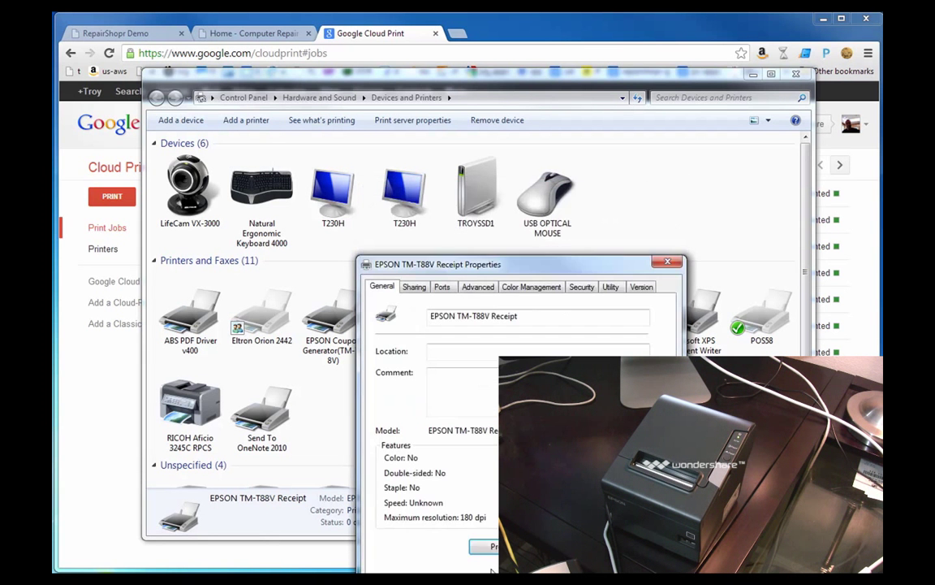
key(Return)
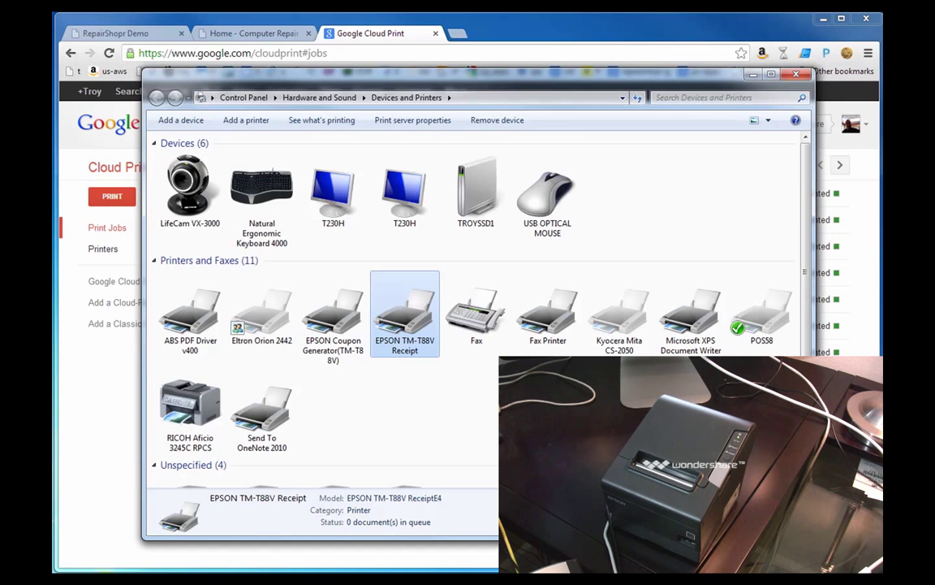
- Print another test receipt from the EPSON TM-T88V Receipt printer's settings page
click(142, 34)
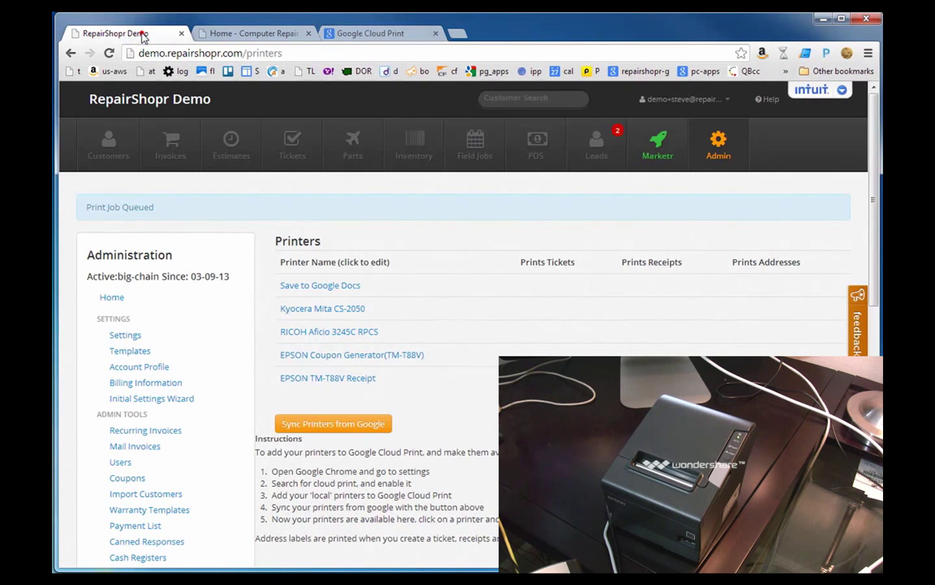
click(333, 378)
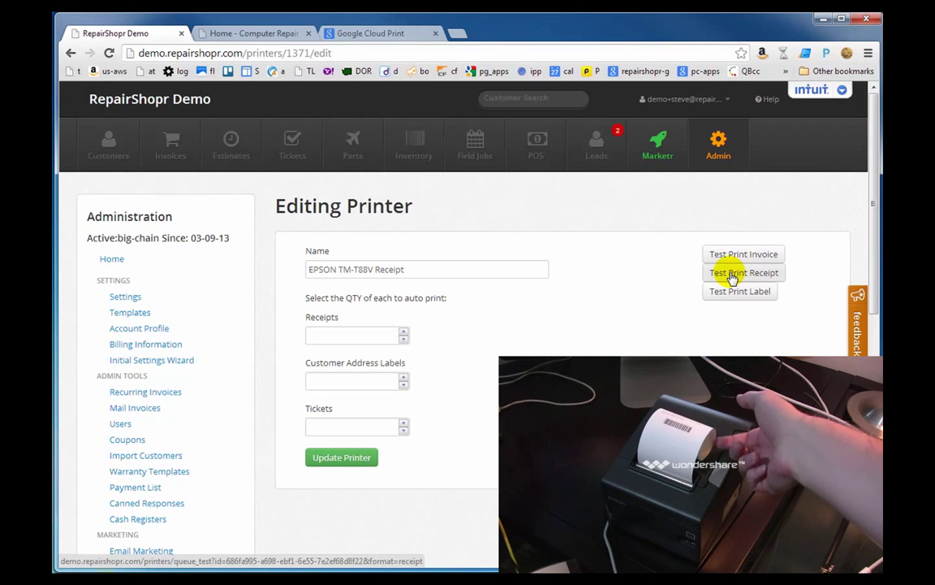
click(731, 275)
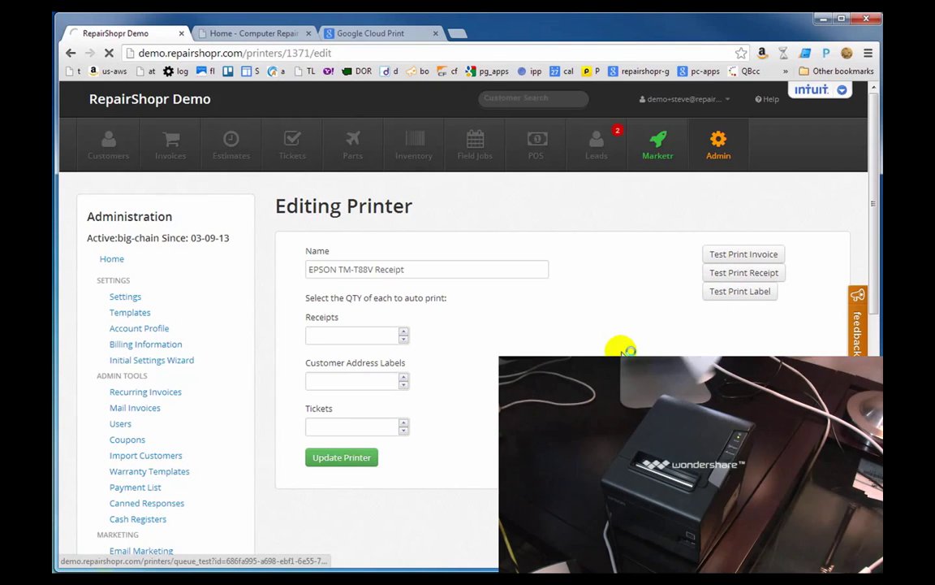
click(71, 54)
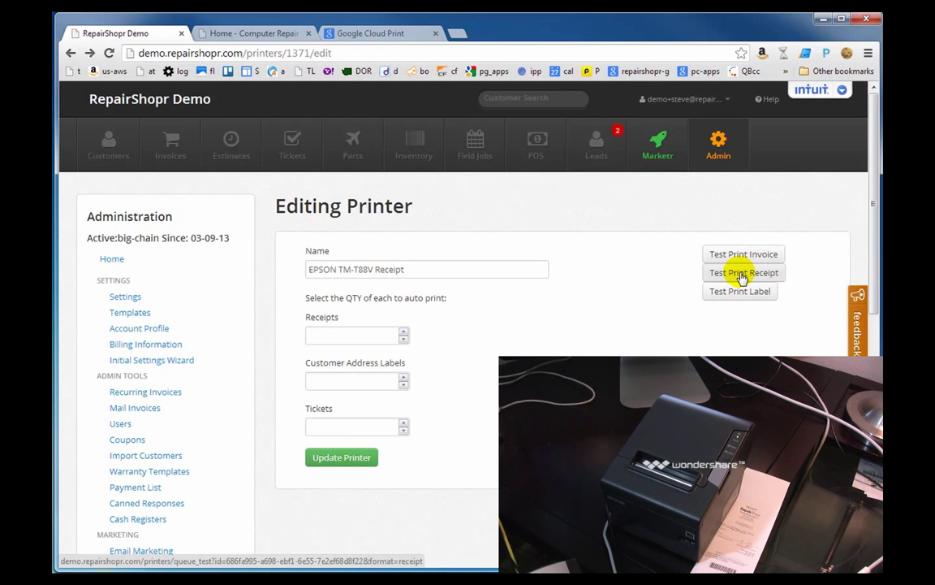
- Check the Cloud Print job list, then open RepairShopr's invoice list
click(370, 33)
click(121, 33)
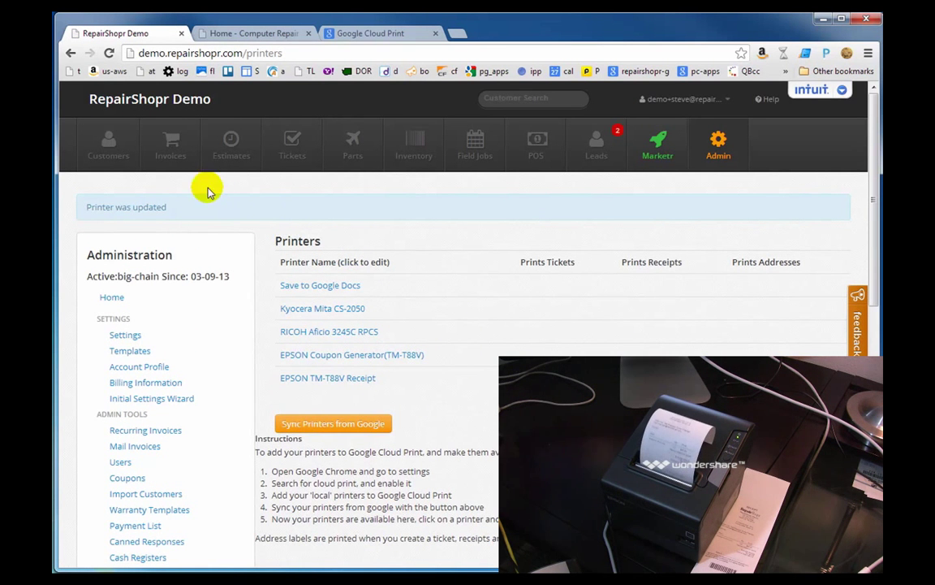
click(169, 160)
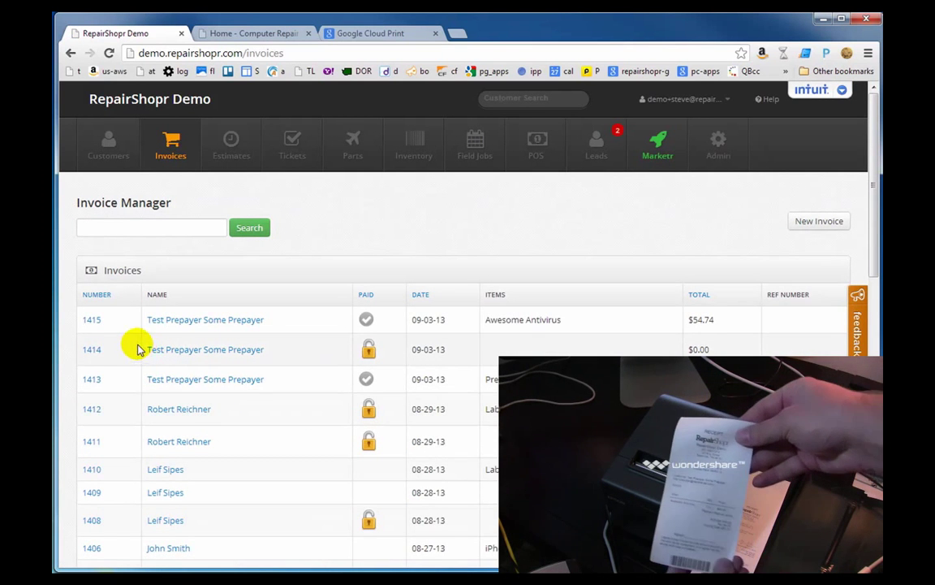
- Apply a quick payment to invoice 1414 and close its linked ticket 1923
click(93, 355)
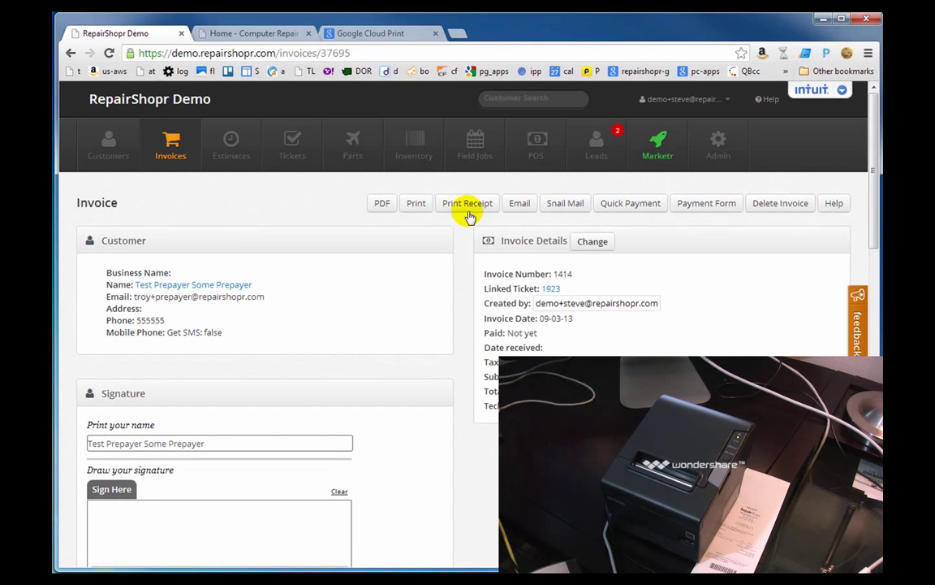
click(626, 203)
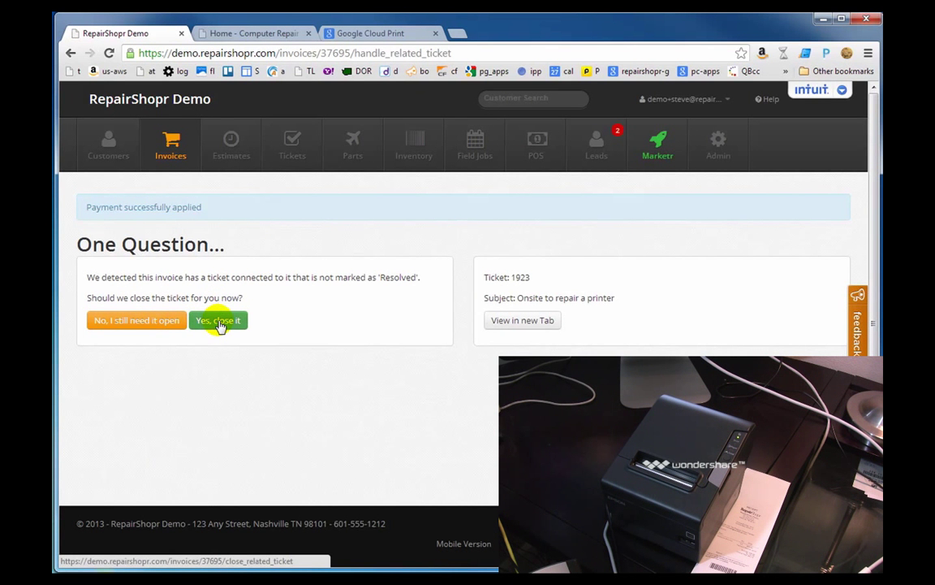
click(162, 322)
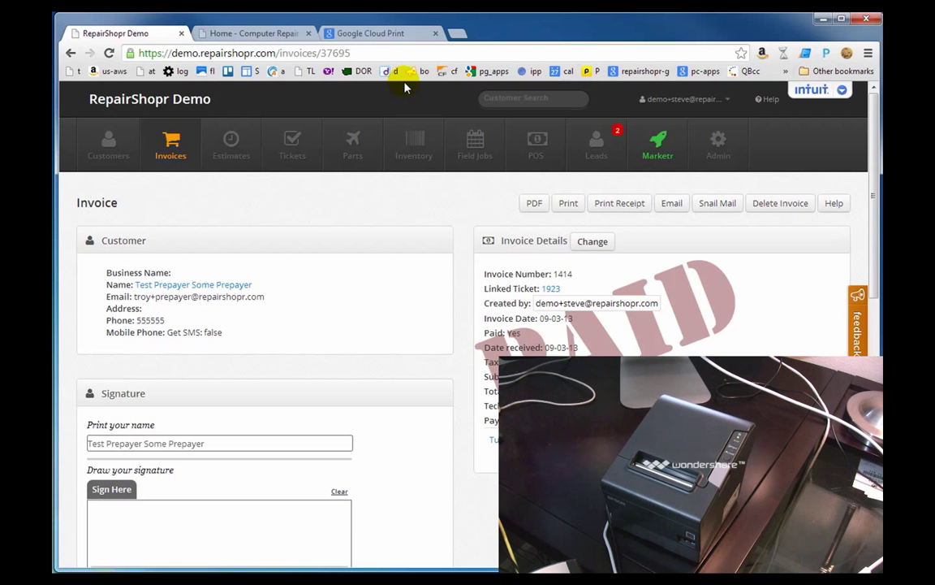
- Refresh the Cloud Print job list to check Receipt-1414.pdf's status
click(394, 37)
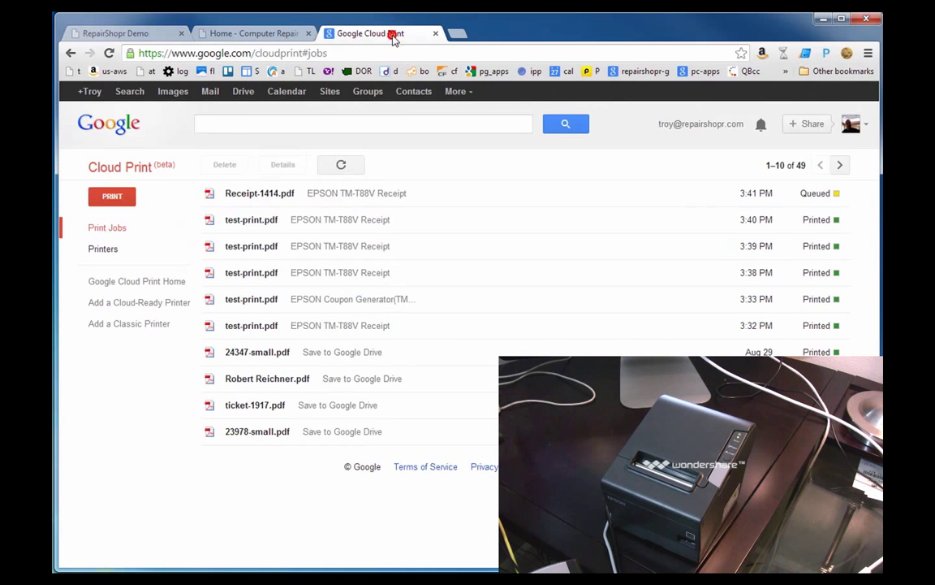
click(343, 165)
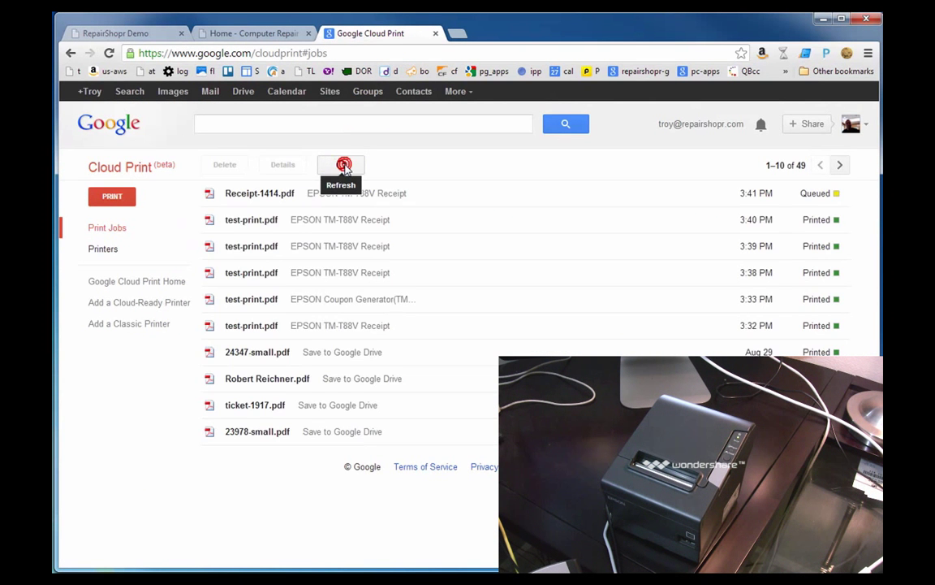